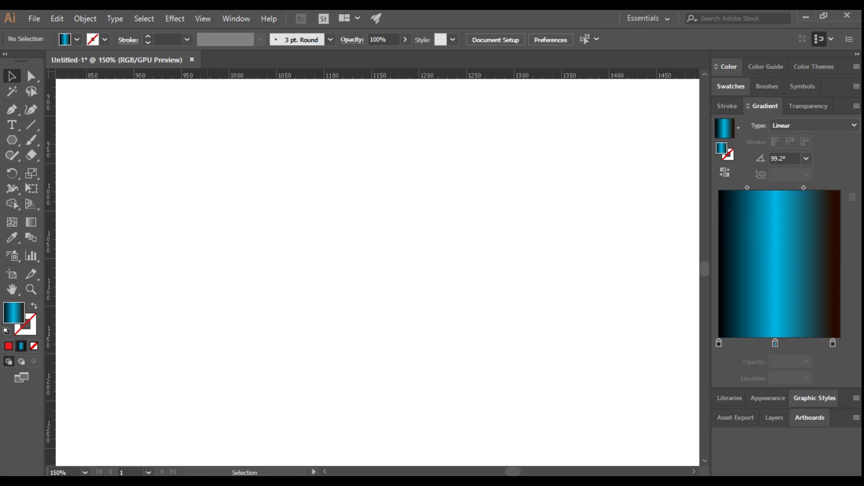
Step: Draw a horizontal line with the Pen Tool across the upper artboard
{"action": "right_click", "coordinate": [12, 108]}
{"action": "left_click", "coordinate": [50, 111]}
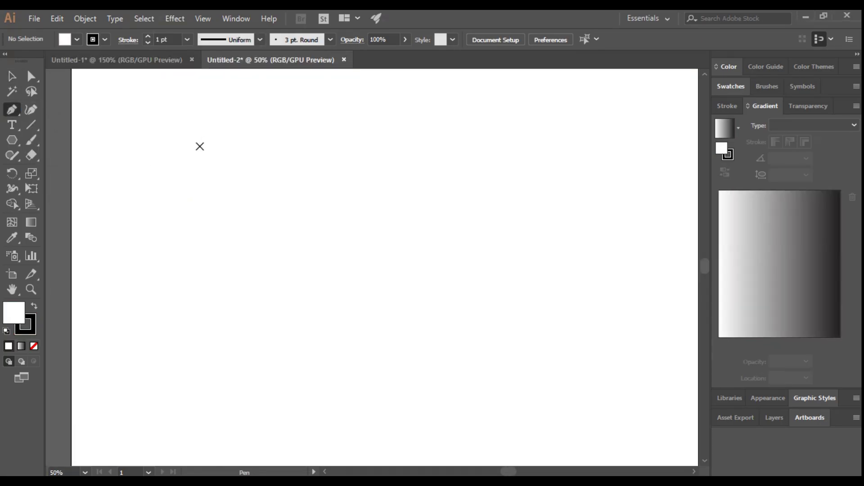
{"action": "left_click", "coordinate": [198, 145]}
{"action": "left_click", "coordinate": [453, 145]}
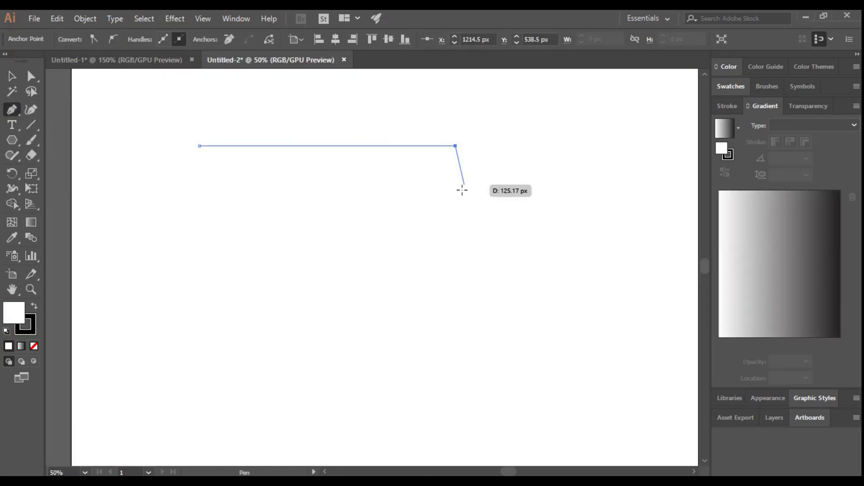
{"action": "left_click", "coordinate": [438, 216]}
Step: Duplicate the line downward and repeat the copy to make five evenly spaced lines
{"action": "left_click", "coordinate": [10, 79]}
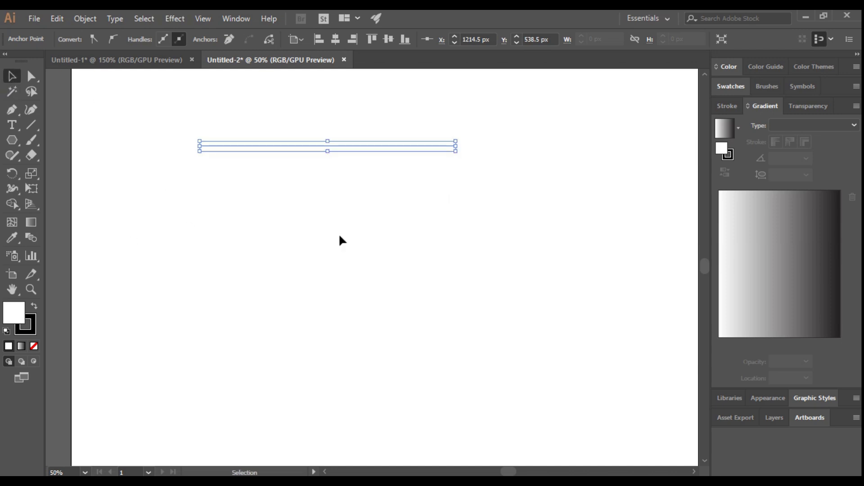
{"action": "left_click_drag", "start_coordinate": [318, 149], "coordinate": [312, 179]}
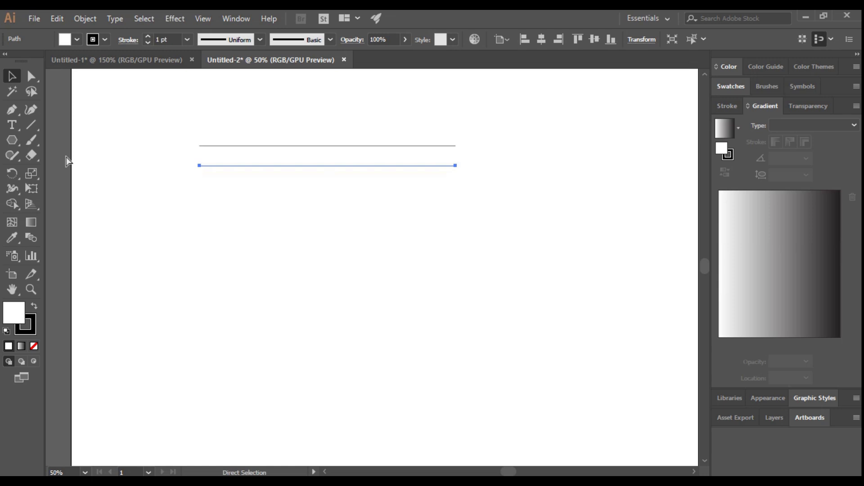
{"action": "key", "text": "ctrl+d"}
{"action": "key", "text": "ctrl+d"}
{"action": "key", "text": "ctrl+d"}
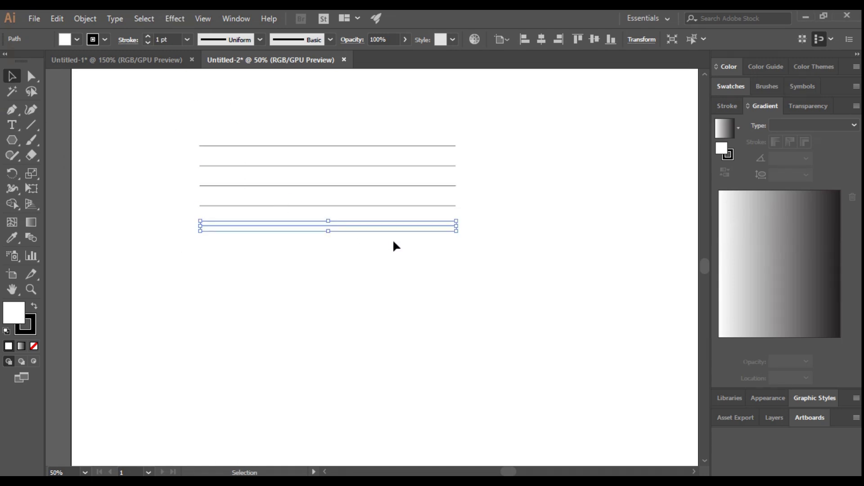
{"action": "left_click", "coordinate": [207, 296]}
Step: Group the five lines, copy them and paste the copy in front
{"action": "left_click_drag", "start_coordinate": [176, 124], "coordinate": [245, 238]}
{"action": "right_click", "coordinate": [326, 184]}
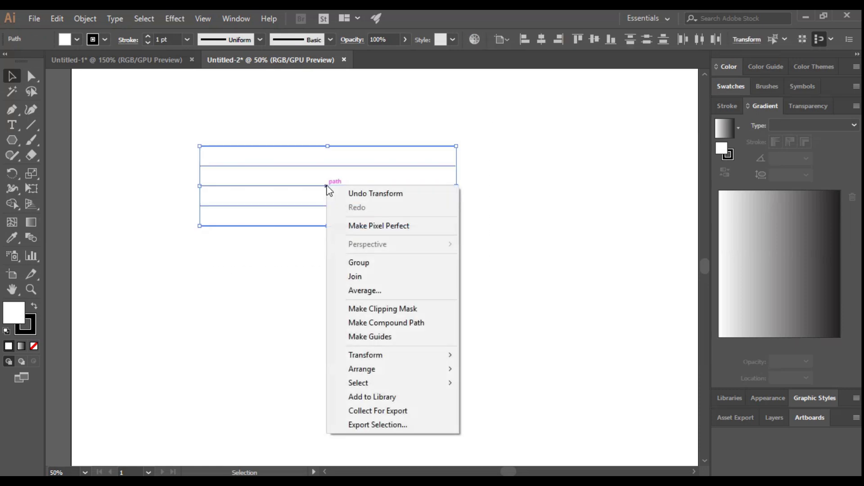
{"action": "left_click", "coordinate": [364, 265]}
{"action": "left_click", "coordinate": [57, 18]}
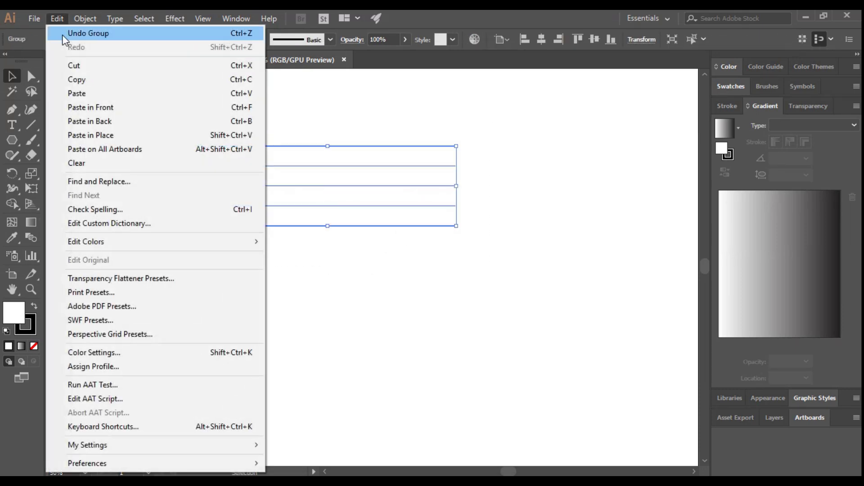
{"action": "left_click", "coordinate": [57, 19]}
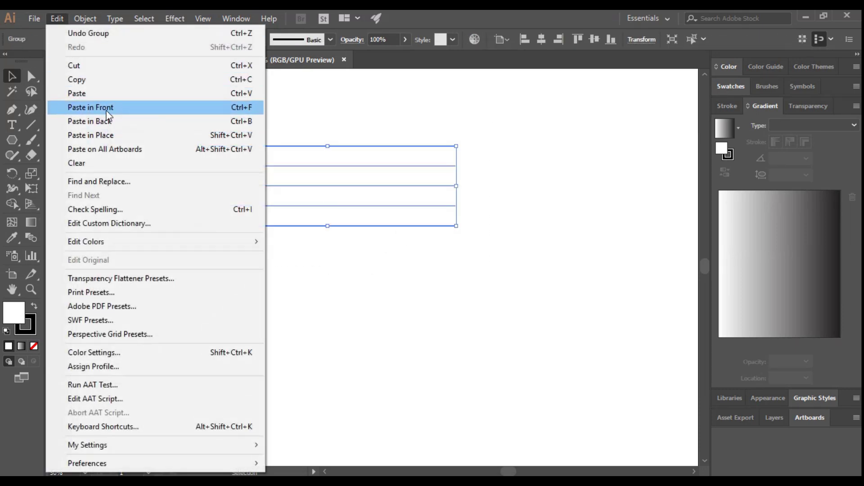
{"action": "left_click", "coordinate": [110, 135]}
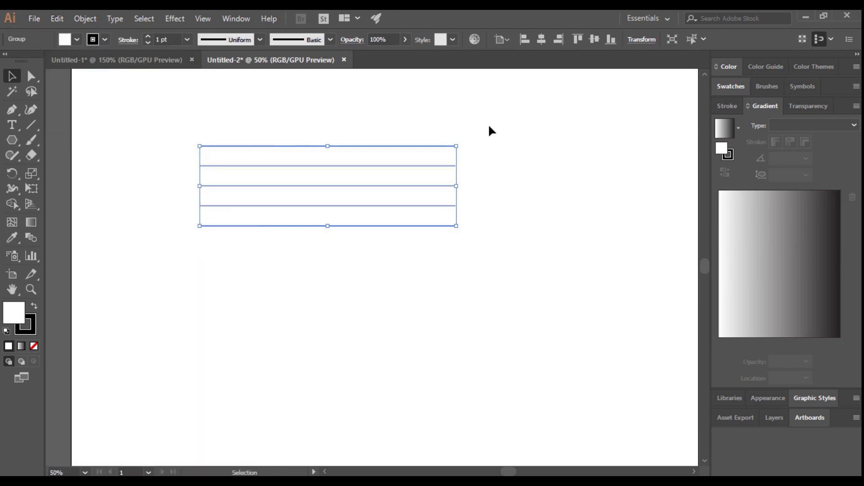
Step: Rotate the copy 90° to vertical, then rotate the whole grid about 45°
{"action": "left_click_drag", "start_coordinate": [465, 142], "coordinate": [374, 323]}
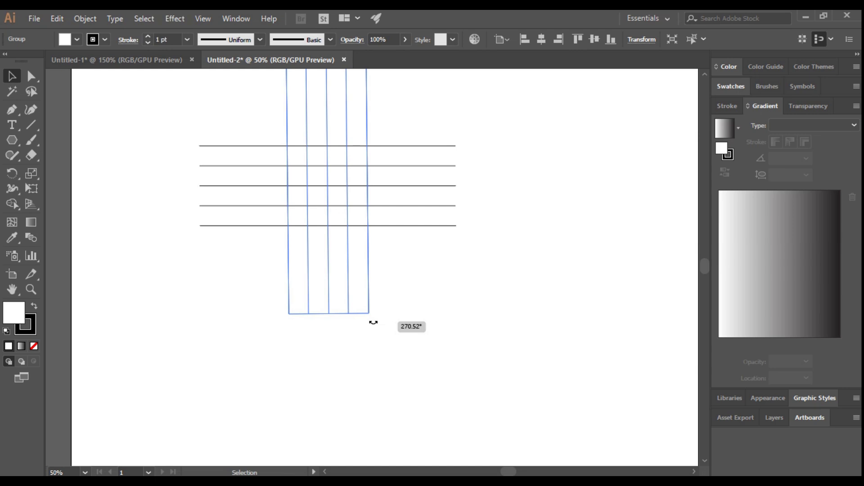
{"action": "left_click_drag", "start_coordinate": [374, 323], "coordinate": [373, 323]}
{"action": "left_click", "coordinate": [705, 73]}
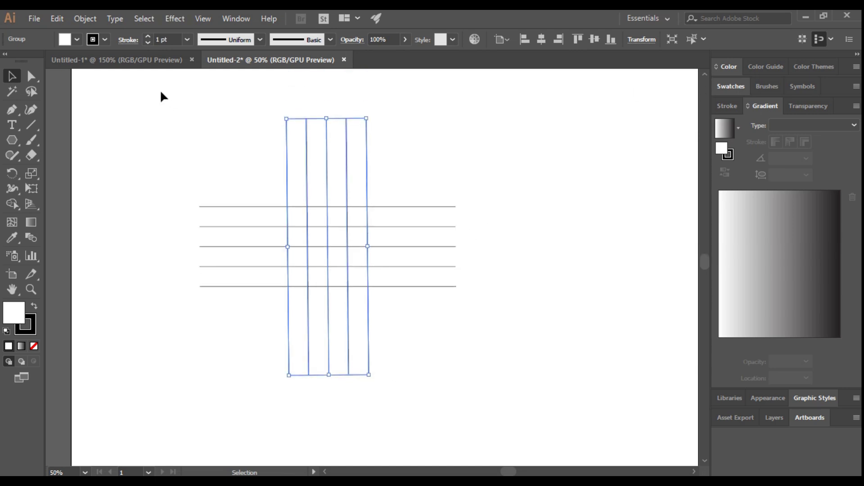
{"action": "left_click_drag", "start_coordinate": [161, 92], "coordinate": [492, 428]}
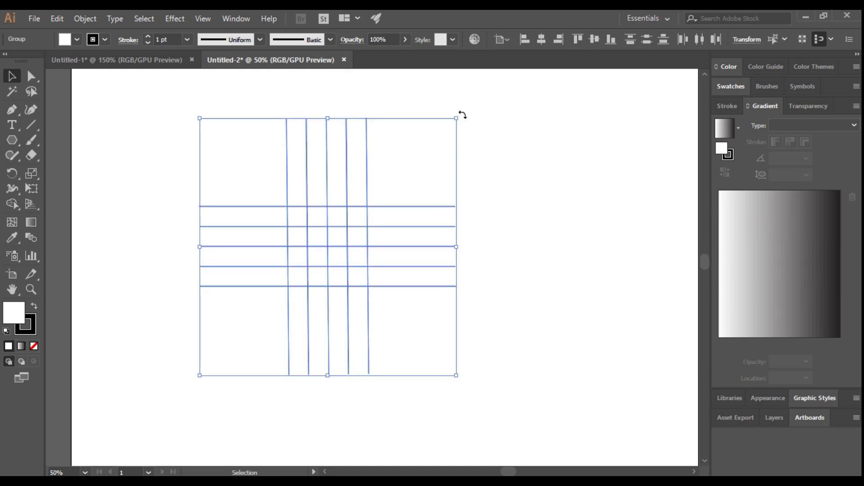
{"action": "left_click_drag", "start_coordinate": [461, 116], "coordinate": [499, 246]}
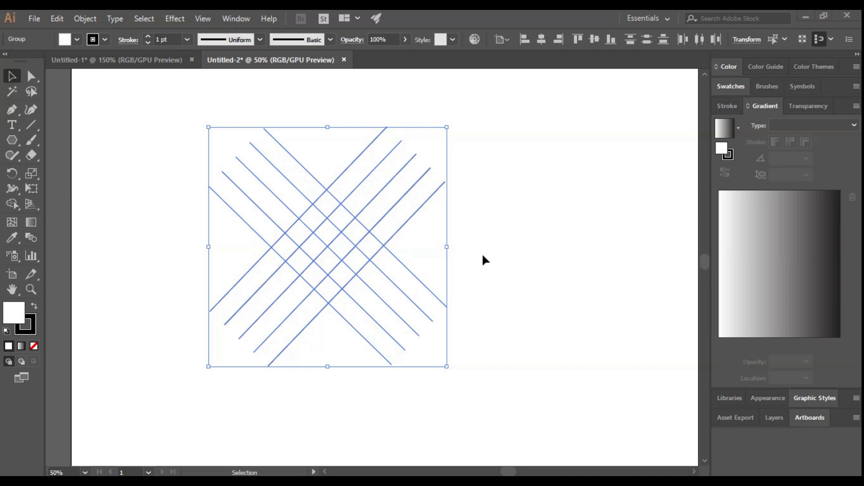
{"action": "scroll", "coordinate": [482, 259], "scroll_direction": "up", "scroll_amount": 1}
Step: Draw a hexagon with the Polygon Tool over the line crossings and nudge it into place
{"action": "scroll", "coordinate": [483, 259], "scroll_direction": "up", "scroll_amount": 1}
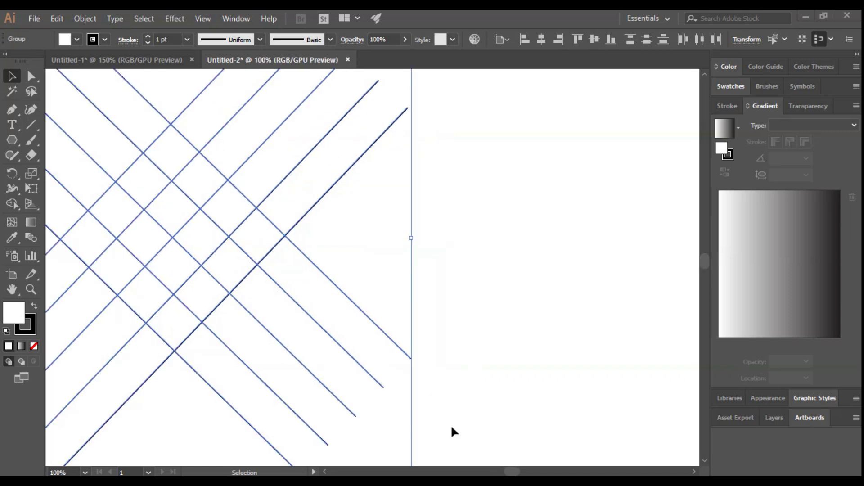
{"action": "left_click", "coordinate": [325, 472]}
{"action": "left_click_drag", "start_coordinate": [12, 140], "coordinate": [61, 187]}
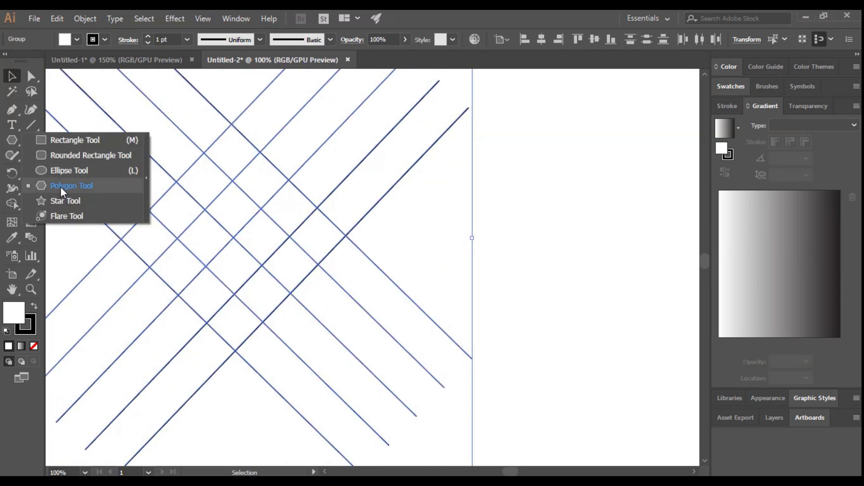
{"action": "left_click", "coordinate": [60, 187]}
{"action": "mouse_move", "coordinate": [230, 232]}
{"action": "left_mouse_down"}
{"action": "mouse_move", "coordinate": [235, 353]}
{"action": "mouse_move", "coordinate": [236, 346]}
{"action": "left_mouse_up"}
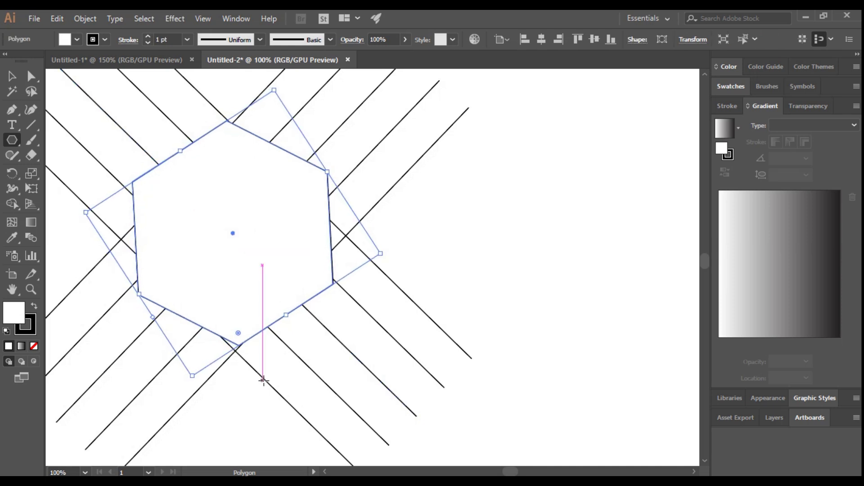
{"action": "key", "text": "Down"}
{"action": "key", "text": "Down"}
{"action": "key", "text": "Down"}
{"action": "key", "text": "Down"}
{"action": "key", "text": "Down"}
{"action": "key", "text": "Down"}
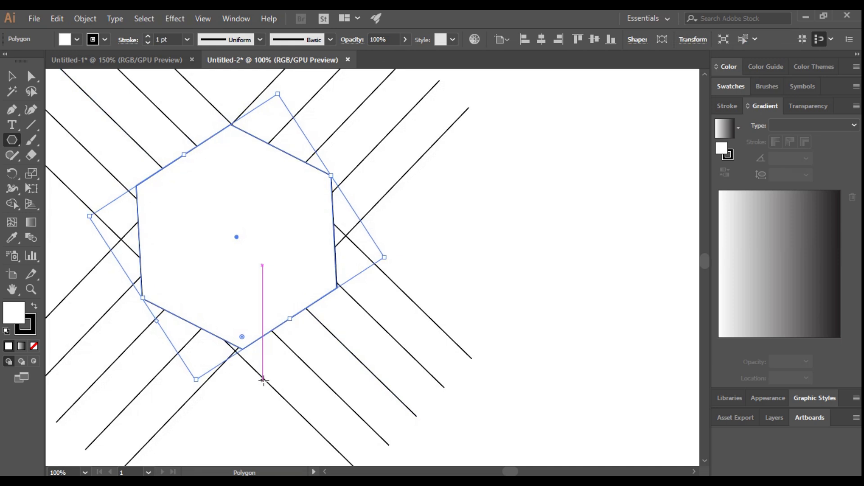
{"action": "key", "text": "Down"}
{"action": "key", "text": "Down"}
{"action": "key", "text": "Up"}
{"action": "key", "text": "Right"}
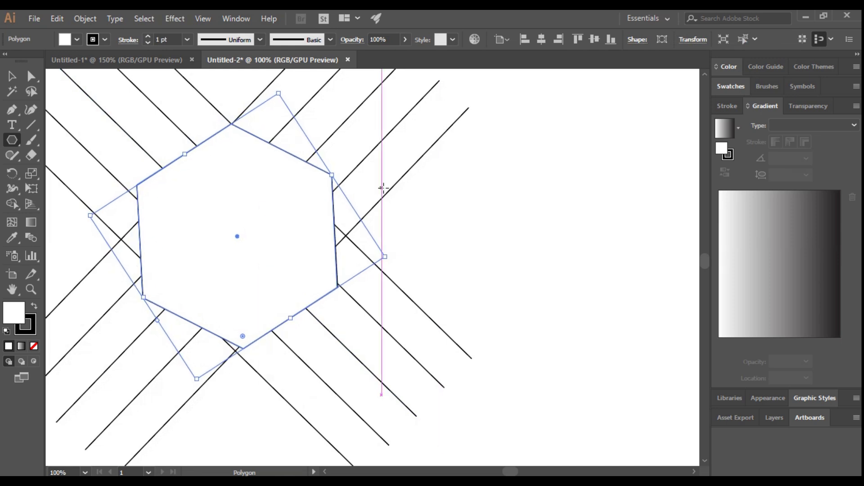
Step: Centre the hexagon, rotate it so its sides are vertical, and resize it slightly
{"action": "left_click", "coordinate": [12, 77]}
{"action": "mouse_move", "coordinate": [238, 240]}
{"action": "left_mouse_down"}
{"action": "mouse_move", "coordinate": [233, 230]}
{"action": "mouse_move", "coordinate": [236, 241]}
{"action": "left_mouse_up"}
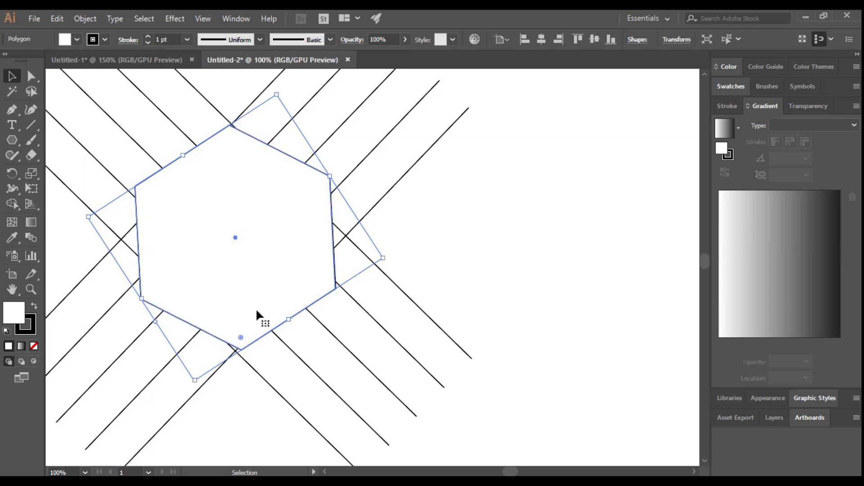
{"action": "left_click_drag", "start_coordinate": [241, 338], "coordinate": [244, 348]}
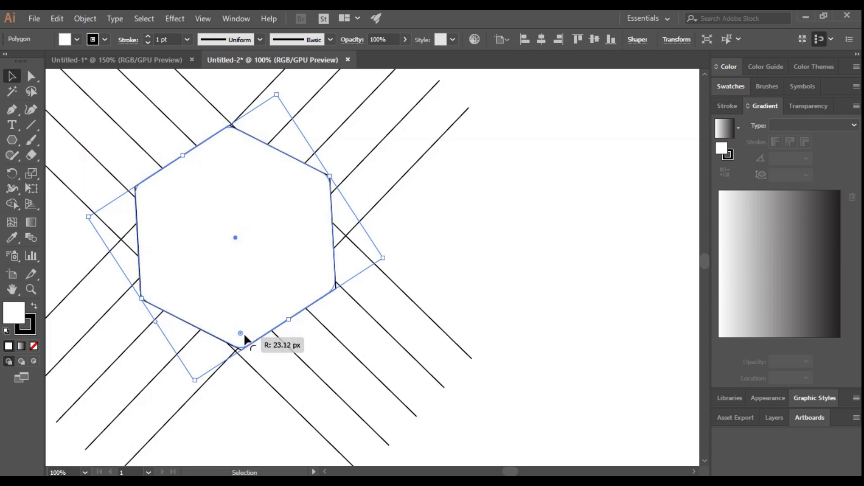
{"action": "left_click_drag", "start_coordinate": [385, 257], "coordinate": [385, 267]}
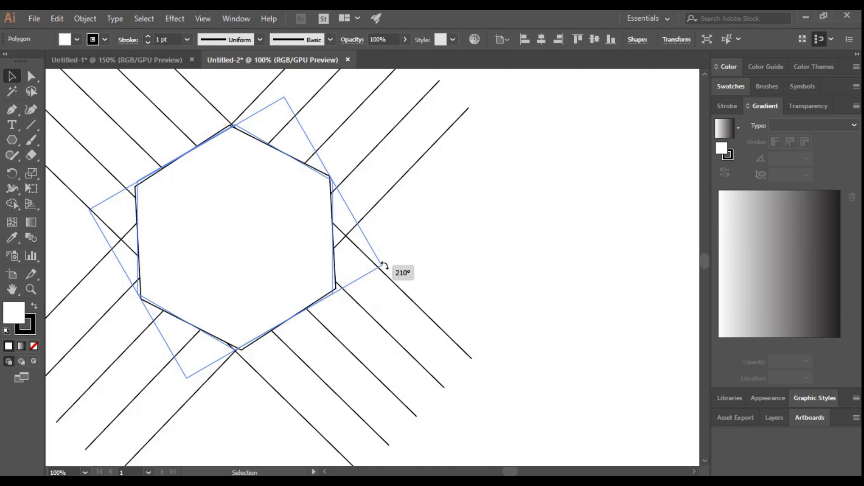
{"action": "left_click_drag", "start_coordinate": [233, 128], "coordinate": [231, 126]}
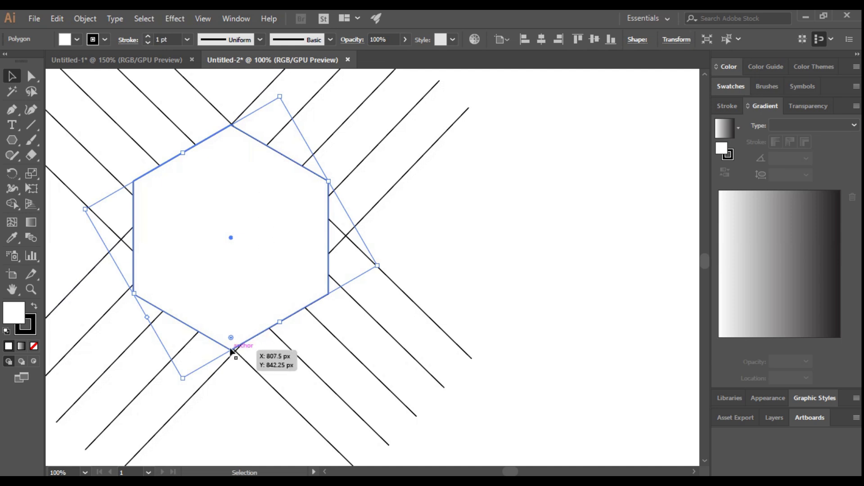
{"action": "left_click_drag", "start_coordinate": [380, 266], "coordinate": [382, 260]}
Step: Select lines and hexagon, then Shape Builder the left strip into one green shape
{"action": "left_click", "coordinate": [421, 262]}
{"action": "left_click_drag", "start_coordinate": [68, 118], "coordinate": [269, 211]}
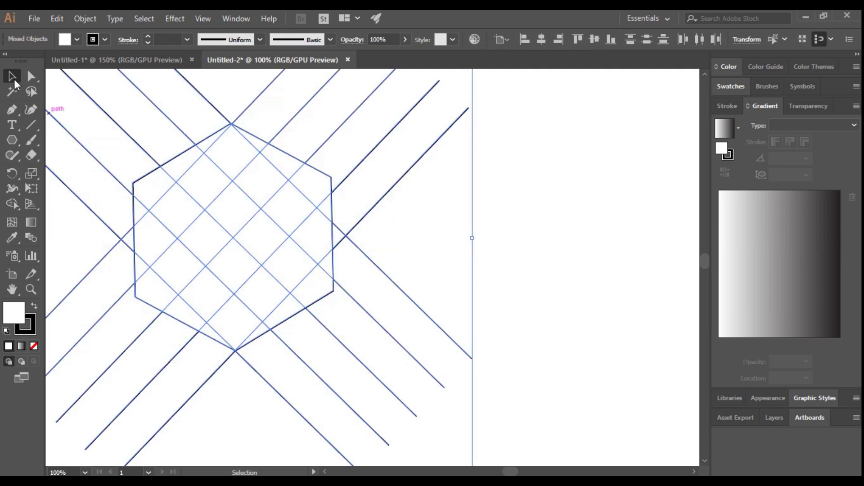
{"action": "left_click_drag", "start_coordinate": [23, 199], "coordinate": [34, 207]}
{"action": "left_click", "coordinate": [60, 206]}
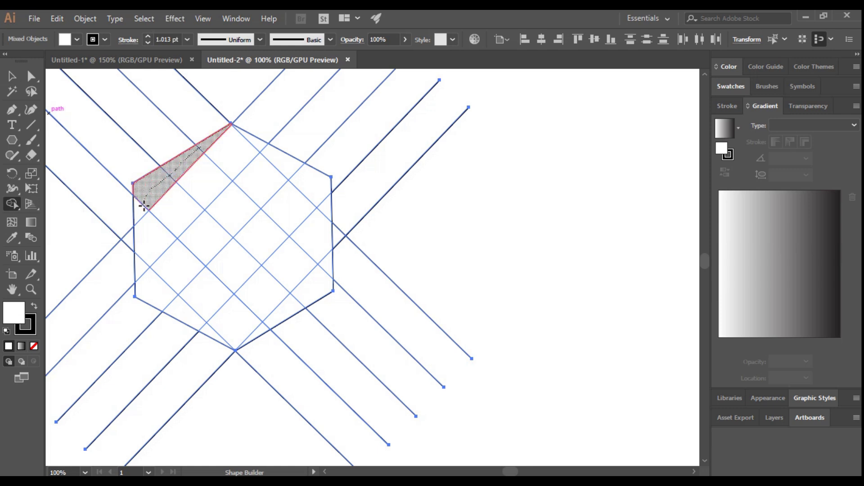
{"action": "left_click_drag", "start_coordinate": [144, 206], "coordinate": [202, 287]}
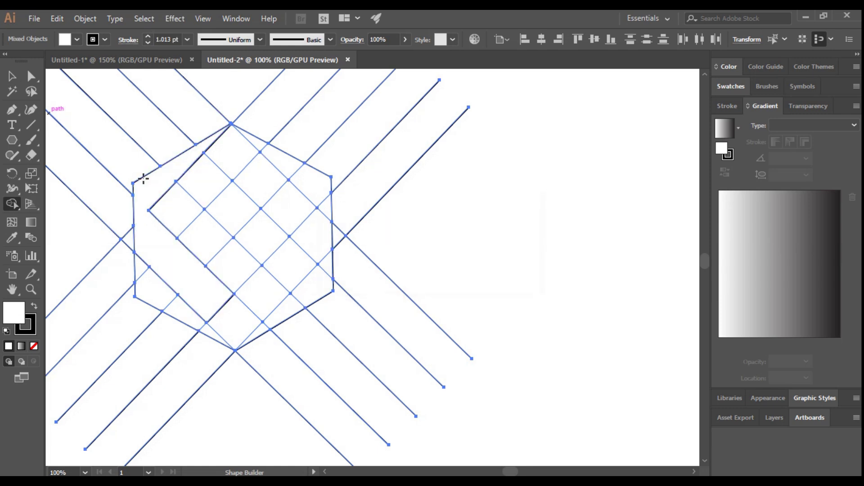
{"action": "left_click", "coordinate": [77, 40]}
{"action": "left_click", "coordinate": [62, 66]}
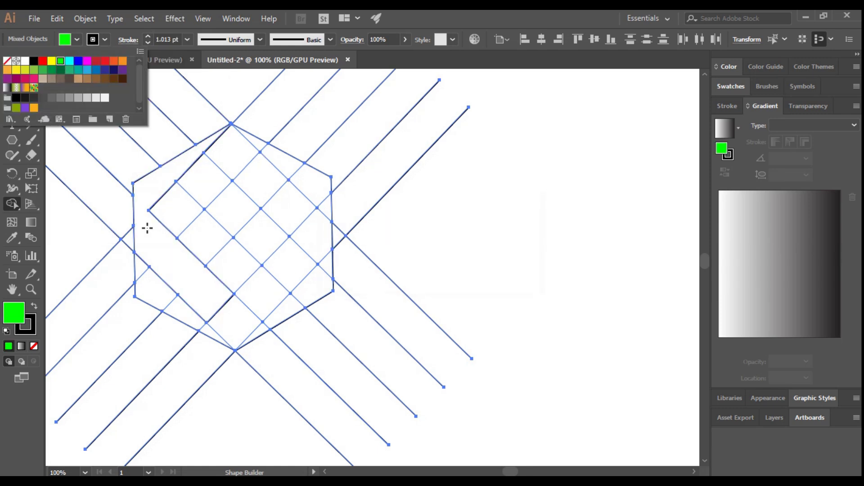
{"action": "left_click", "coordinate": [170, 265]}
Step: Merge the bottom and right strips into solid blue shapes
{"action": "mouse_move", "coordinate": [141, 269]}
{"action": "left_mouse_down"}
{"action": "mouse_move", "coordinate": [247, 312]}
{"action": "mouse_move", "coordinate": [296, 253]}
{"action": "left_mouse_up"}
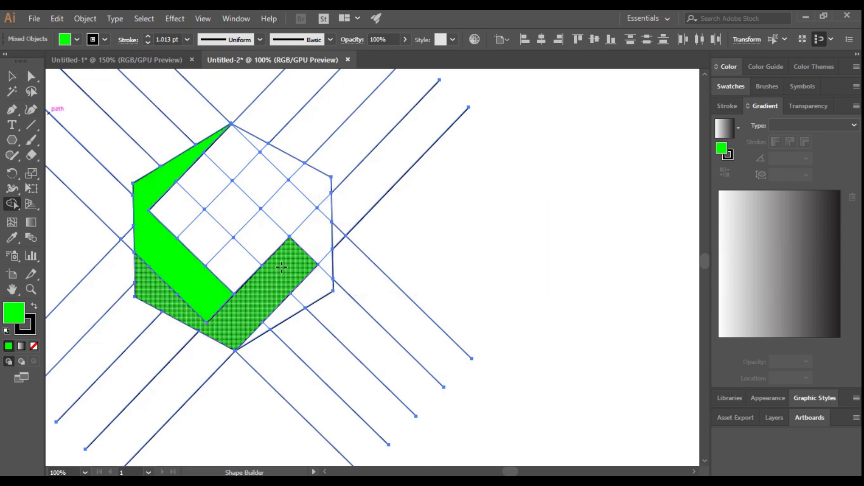
{"action": "left_click", "coordinate": [77, 40]}
{"action": "left_click", "coordinate": [79, 64]}
{"action": "left_click", "coordinate": [158, 287]}
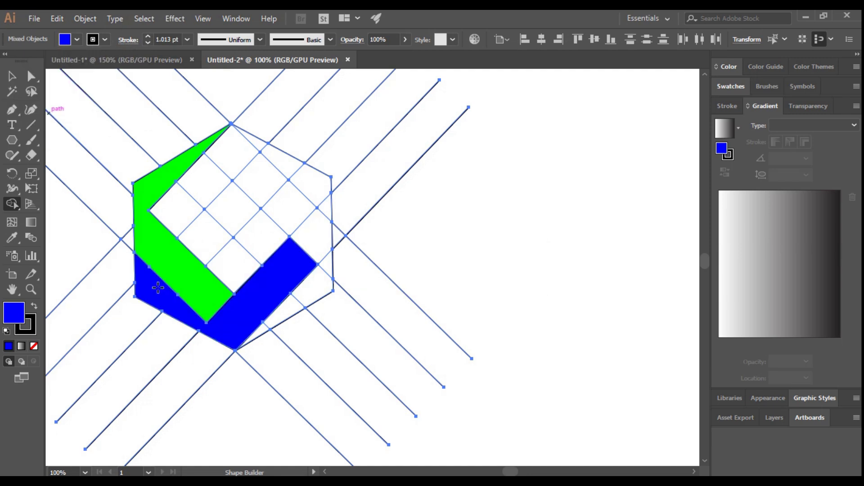
{"action": "mouse_move", "coordinate": [263, 330]}
{"action": "left_mouse_down"}
{"action": "mouse_move", "coordinate": [310, 289]}
{"action": "mouse_move", "coordinate": [265, 193]}
{"action": "left_mouse_up"}
Step: Fill the upper-right strip and top triangle cyan with Shape Builder
{"action": "left_click", "coordinate": [78, 40]}
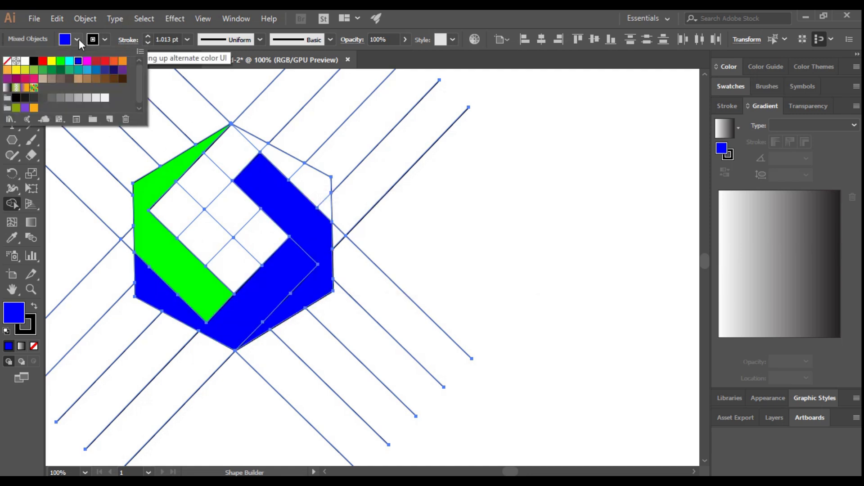
{"action": "left_click", "coordinate": [70, 62]}
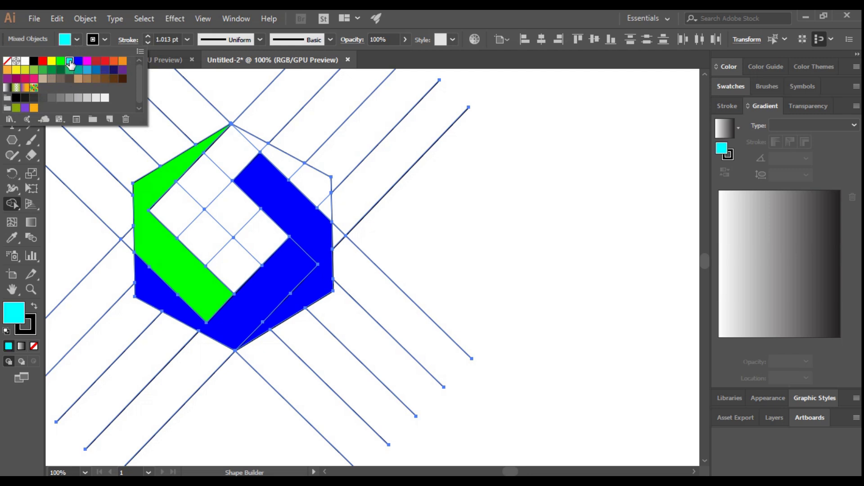
{"action": "left_click", "coordinate": [280, 221]}
{"action": "left_click", "coordinate": [306, 207]}
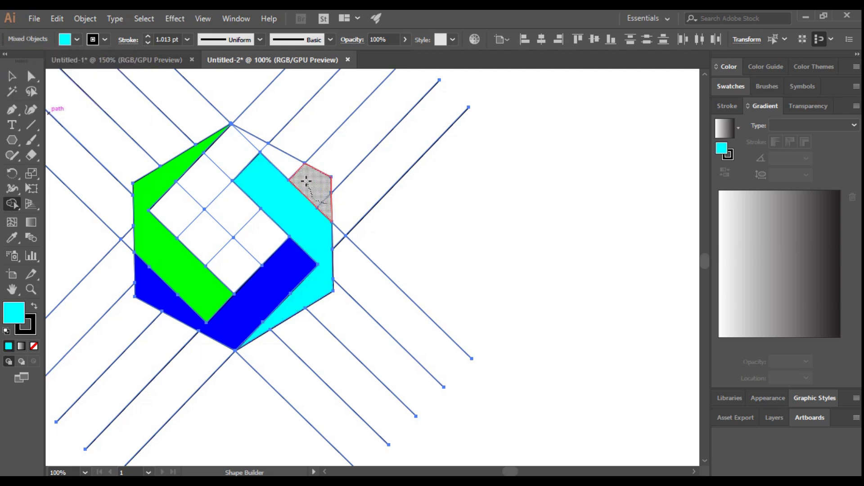
{"action": "left_click_drag", "start_coordinate": [266, 152], "coordinate": [166, 207]}
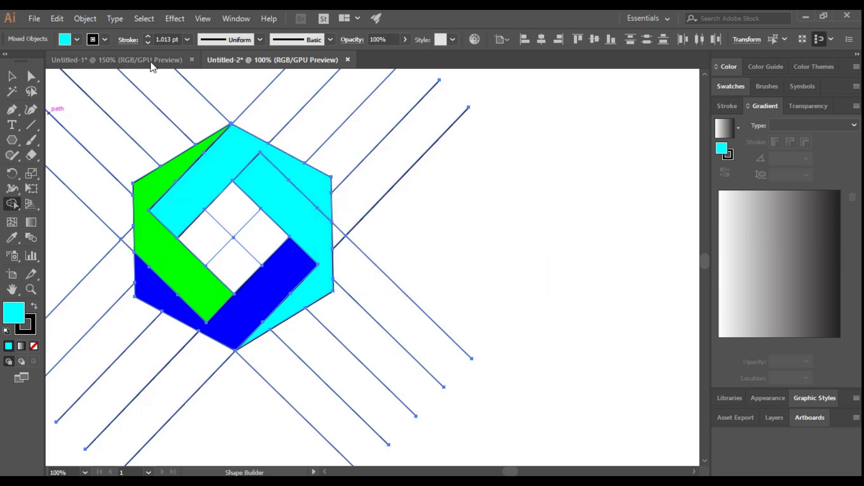
Step: Fill the upper-left strip yellow
{"action": "left_click", "coordinate": [78, 40]}
{"action": "left_click", "coordinate": [51, 62]}
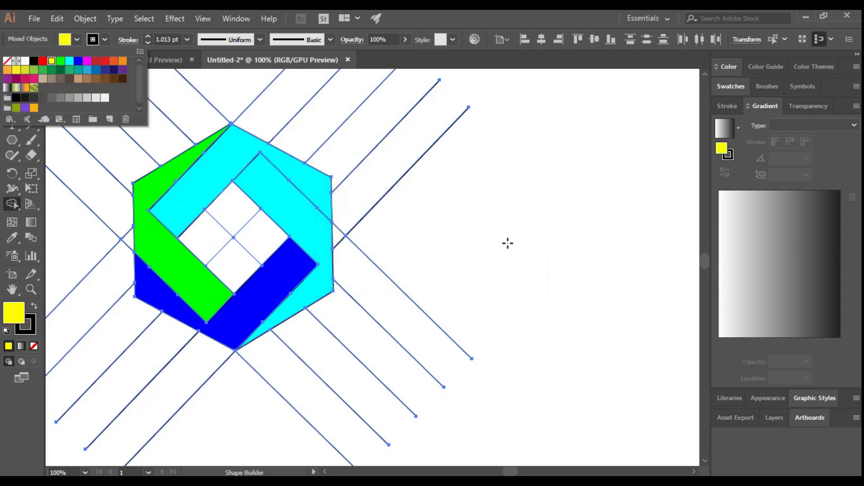
{"action": "left_click", "coordinate": [217, 179]}
{"action": "left_click", "coordinate": [217, 178]}
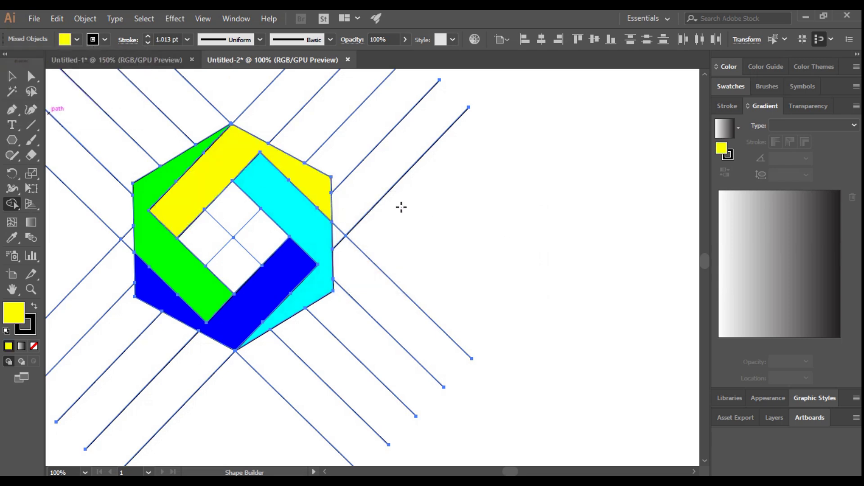
Step: Cut the green, blue, cyan and yellow pieces away and select the leftover guide lines
{"action": "key", "text": "v"}
{"action": "left_click", "coordinate": [545, 217]}
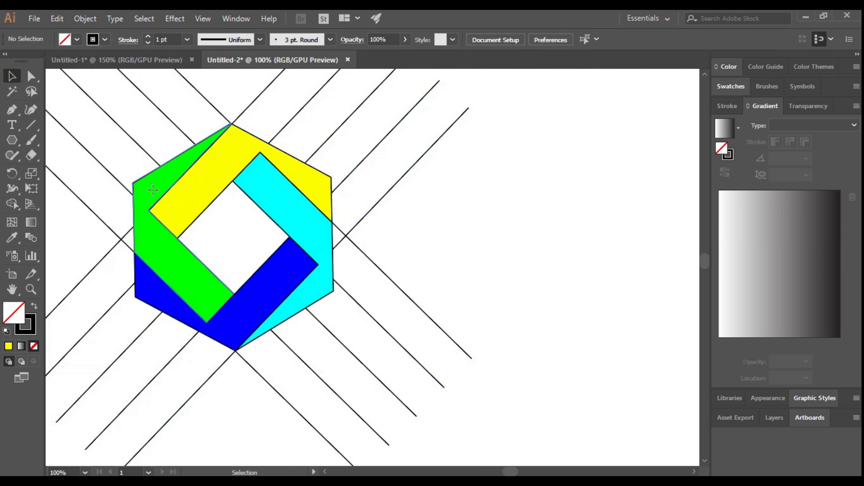
{"action": "left_click", "coordinate": [152, 188]}
{"action": "left_click", "coordinate": [254, 315], "text": "shift"}
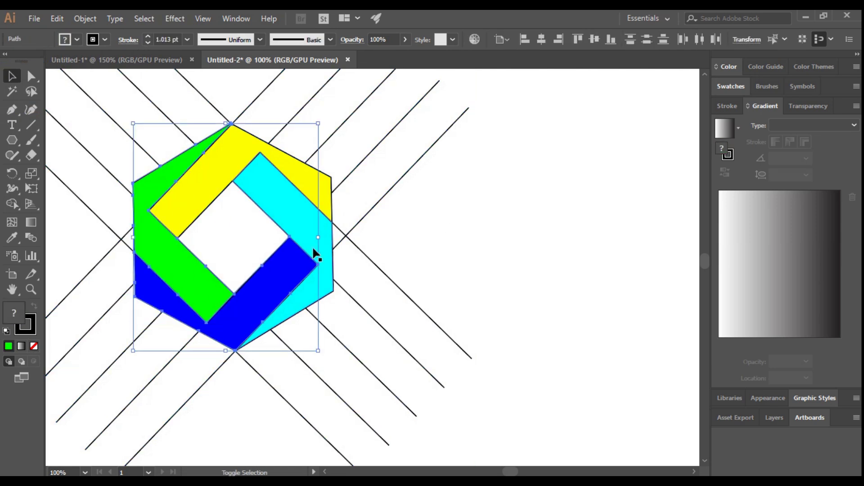
{"action": "left_click", "coordinate": [314, 250], "text": "shift"}
{"action": "left_click", "coordinate": [256, 158], "text": "shift"}
{"action": "key", "text": "a"}
{"action": "key", "text": "Delete"}
{"action": "key", "text": "v"}
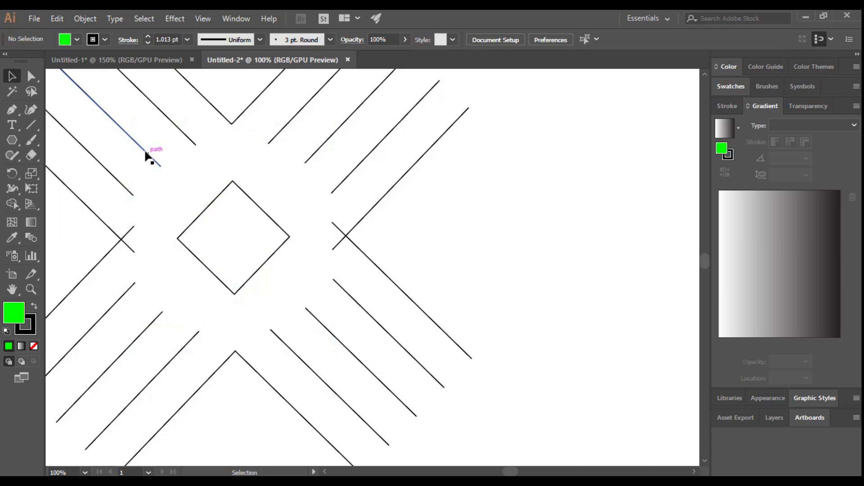
{"action": "left_click_drag", "start_coordinate": [68, 129], "coordinate": [424, 358]}
Step: Delete the guide lines and bring the coloured pieces back onto the artboard
{"action": "key", "text": "Delete"}
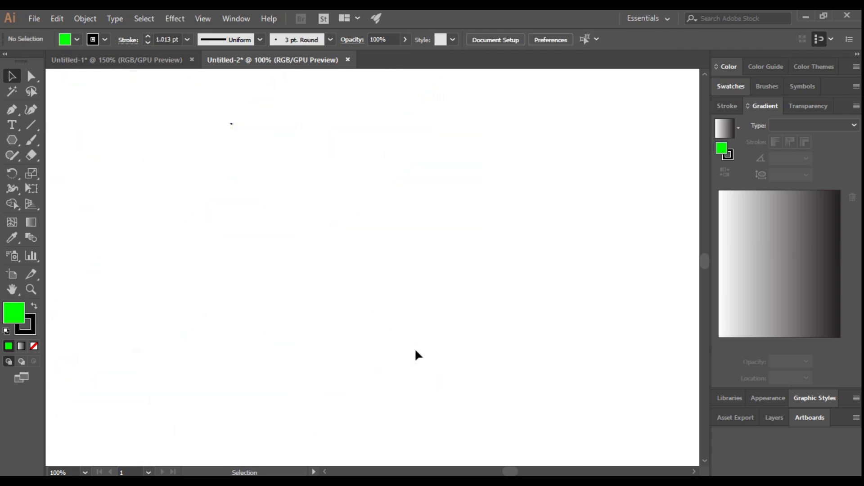
{"action": "key", "text": "ctrl+z"}
{"action": "left_click", "coordinate": [419, 399]}
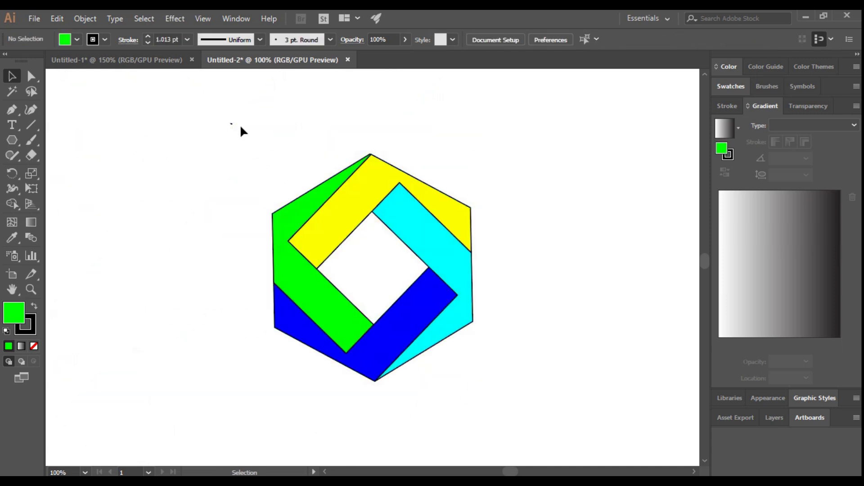
{"action": "left_click_drag", "start_coordinate": [237, 118], "coordinate": [512, 403]}
Step: Set the hexagon pieces' stroke to None
{"action": "left_click", "coordinate": [106, 41]}
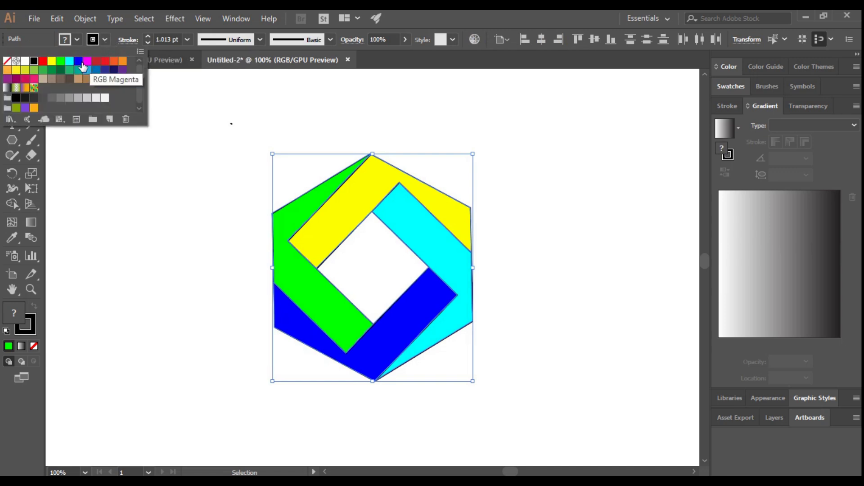
{"action": "left_click", "coordinate": [8, 64]}
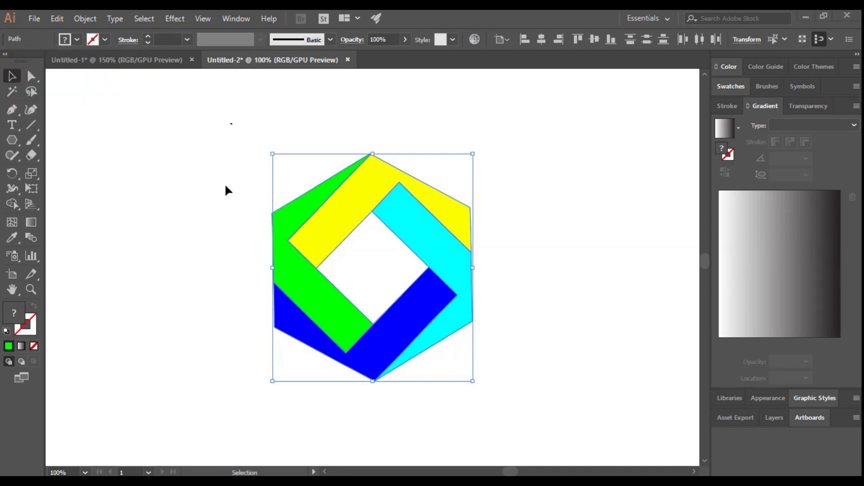
{"action": "left_click_drag", "start_coordinate": [212, 111], "coordinate": [545, 409]}
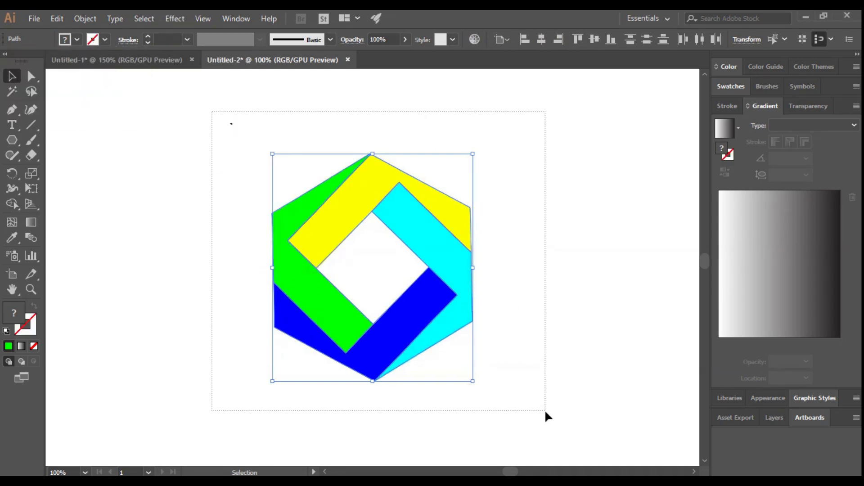
Step: Try a slight corner rounding, then move a stray dot below the hexagon
{"action": "left_click", "coordinate": [31, 77]}
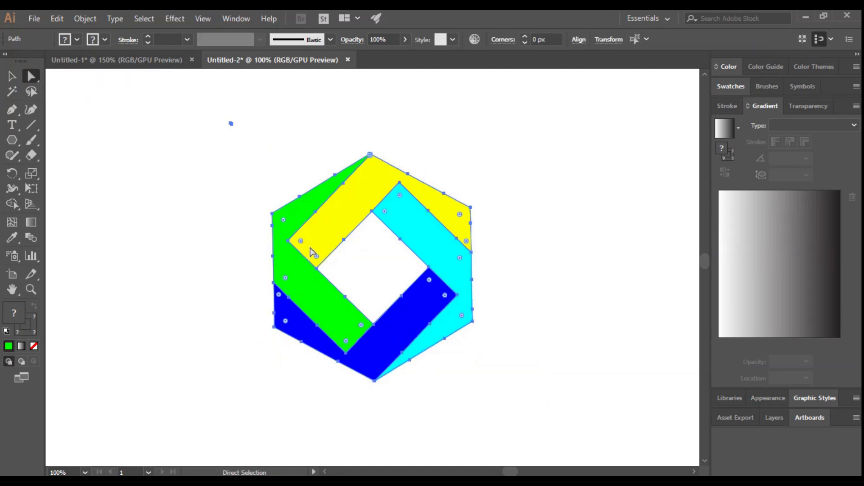
{"action": "left_click_drag", "start_coordinate": [301, 244], "coordinate": [318, 260]}
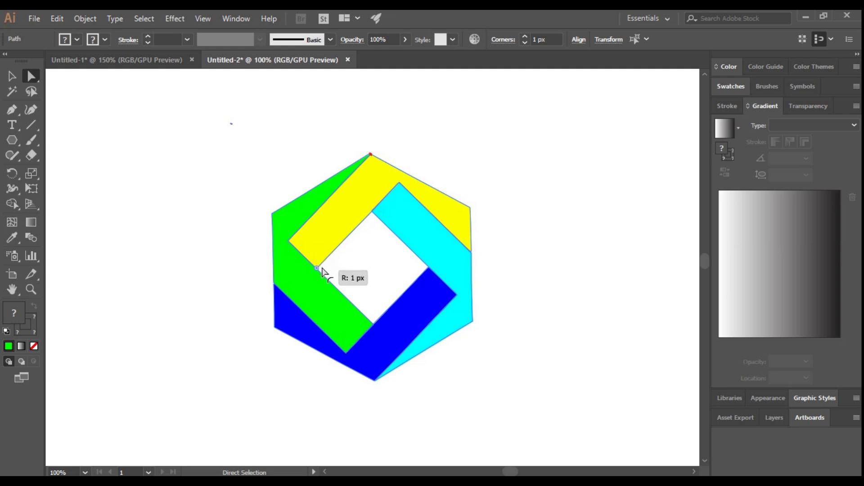
{"action": "left_click", "coordinate": [155, 452]}
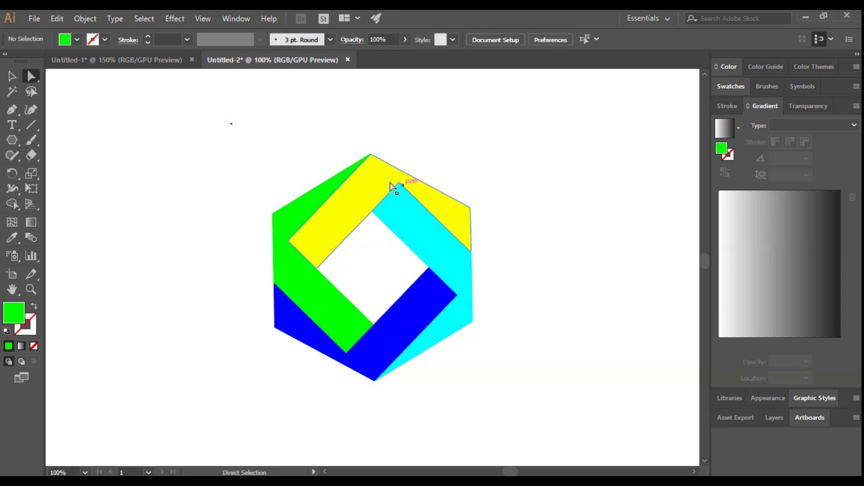
{"action": "left_click", "coordinate": [12, 76]}
{"action": "mouse_move", "coordinate": [246, 145]}
{"action": "left_mouse_down"}
{"action": "mouse_move", "coordinate": [423, 282]}
{"action": "mouse_move", "coordinate": [499, 408]}
{"action": "left_mouse_up"}
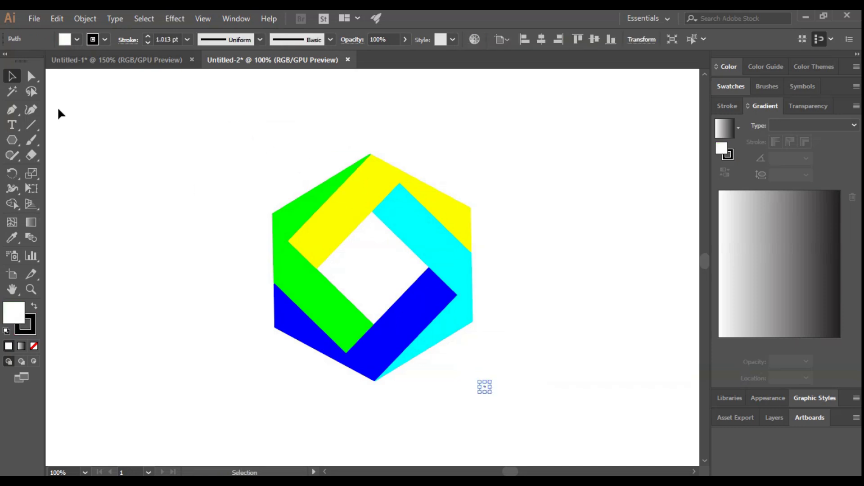
Step: Round all band corners to 13.31 px, then select the green band
{"action": "left_click_drag", "start_coordinate": [229, 133], "coordinate": [527, 420]}
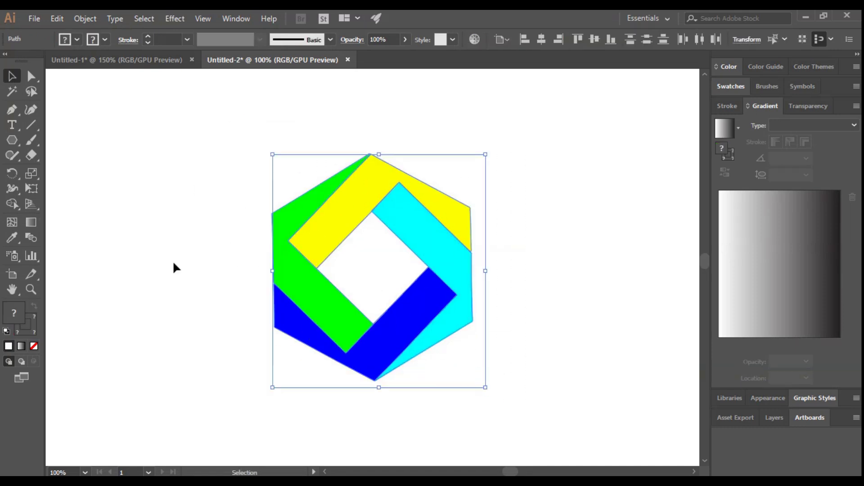
{"action": "left_click", "coordinate": [22, 198]}
{"action": "left_click", "coordinate": [49, 203]}
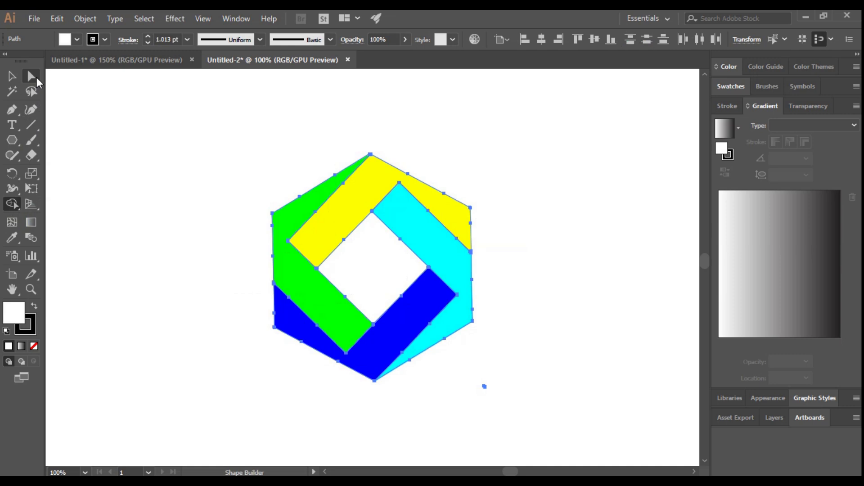
{"action": "left_click", "coordinate": [31, 76]}
{"action": "left_click_drag", "start_coordinate": [302, 243], "coordinate": [328, 240]}
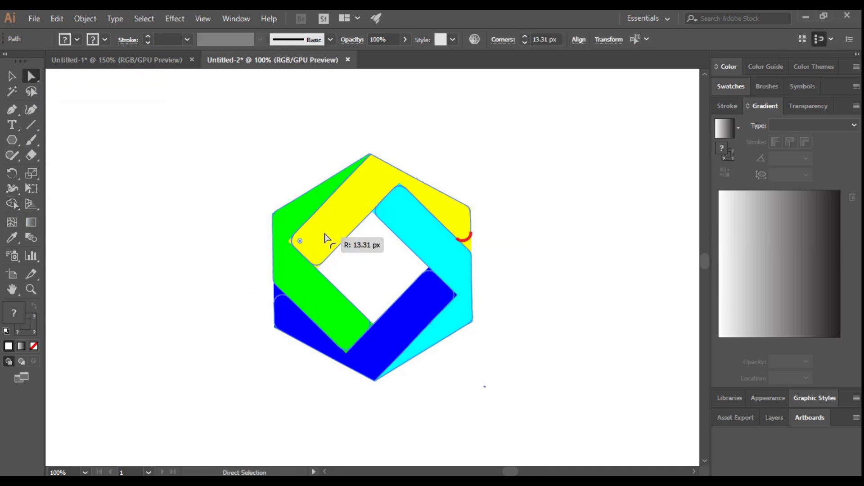
{"action": "left_click", "coordinate": [11, 76]}
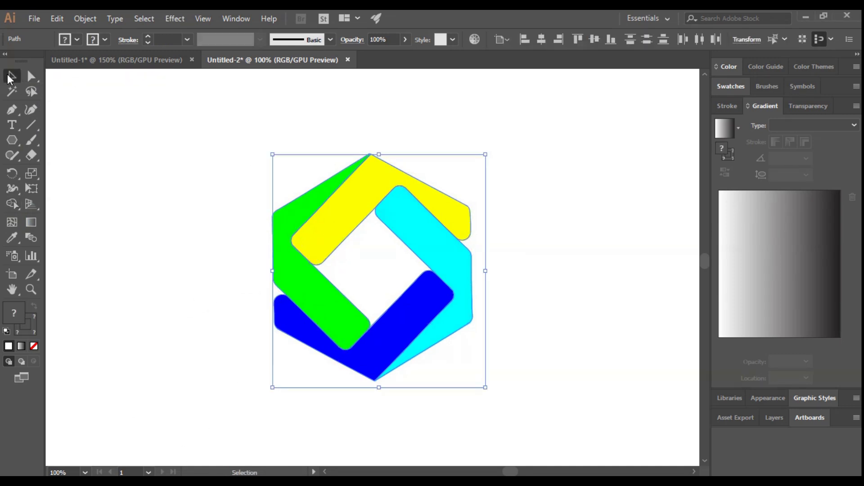
{"action": "left_click", "coordinate": [259, 223]}
{"action": "left_click", "coordinate": [280, 235]}
Step: Apply the White, Black gradient to the left band and darken its first stop
{"action": "left_click", "coordinate": [31, 223]}
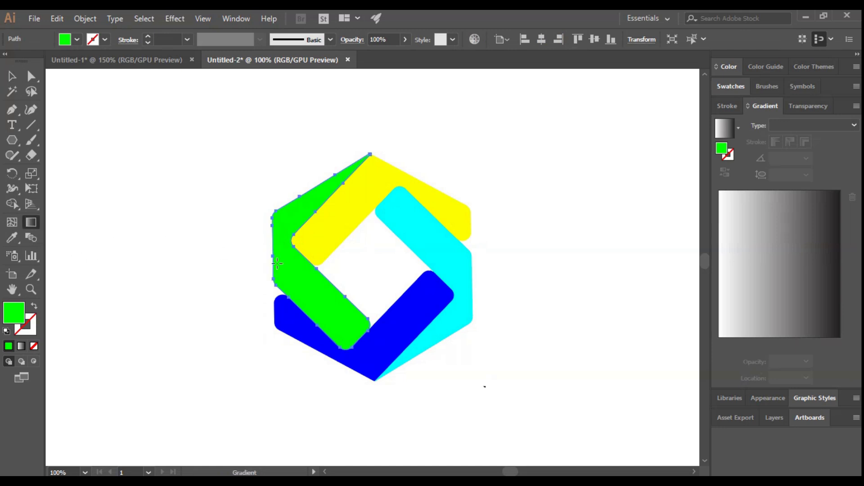
{"action": "left_click", "coordinate": [739, 128]}
{"action": "left_click", "coordinate": [672, 149]}
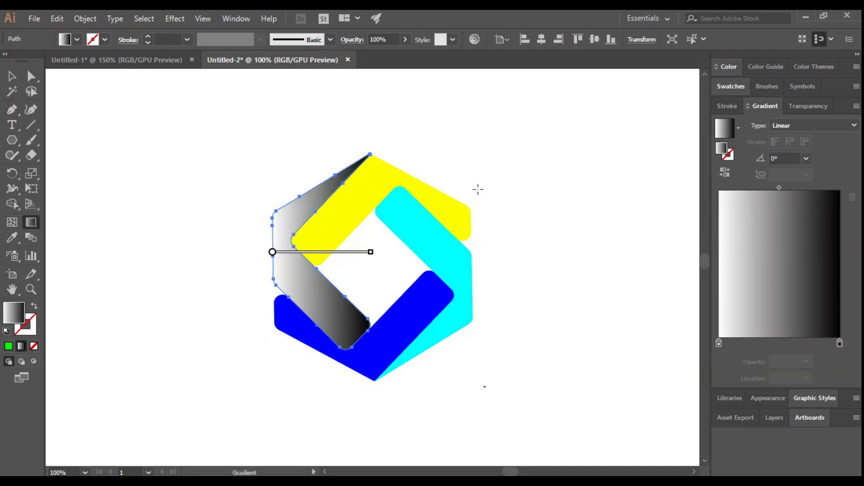
{"action": "left_click_drag", "start_coordinate": [272, 255], "coordinate": [248, 255]}
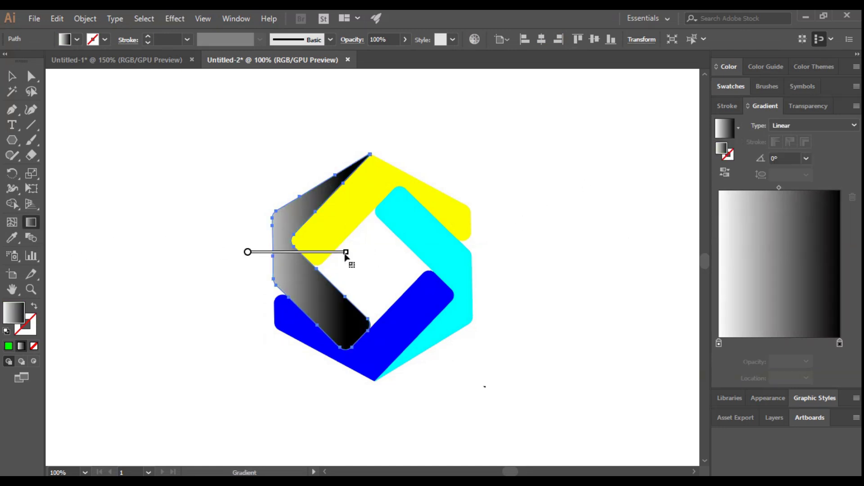
{"action": "double_click", "coordinate": [719, 344]}
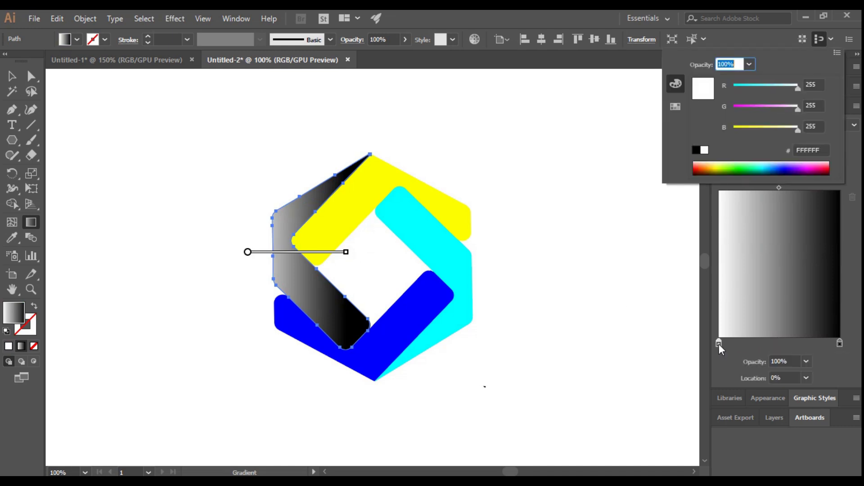
{"action": "left_click", "coordinate": [697, 171]}
Step: Add a cyan middle stop and a dark brown 2A0F00 end stop, then stretch the gradient across the band
{"action": "left_click", "coordinate": [778, 343]}
{"action": "double_click", "coordinate": [778, 343]}
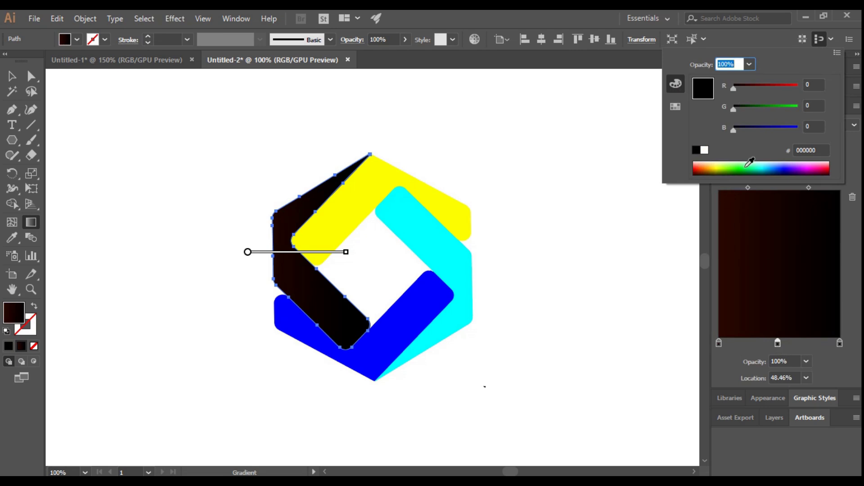
{"action": "left_click", "coordinate": [764, 165]}
{"action": "left_click", "coordinate": [838, 343]}
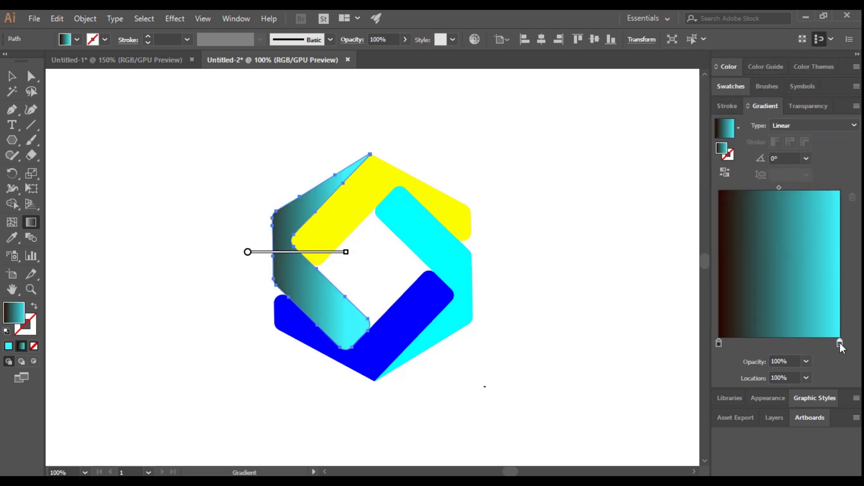
{"action": "left_click_drag", "start_coordinate": [839, 343], "coordinate": [776, 343]}
{"action": "double_click", "coordinate": [834, 344]}
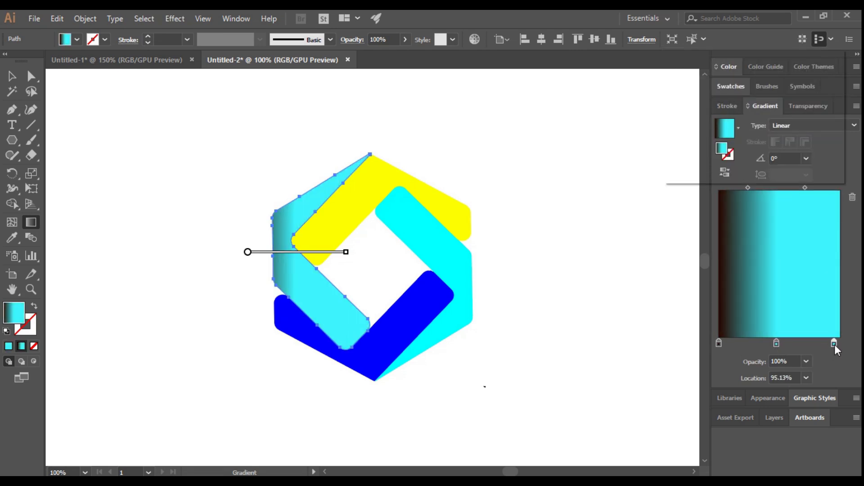
{"action": "left_click", "coordinate": [703, 172]}
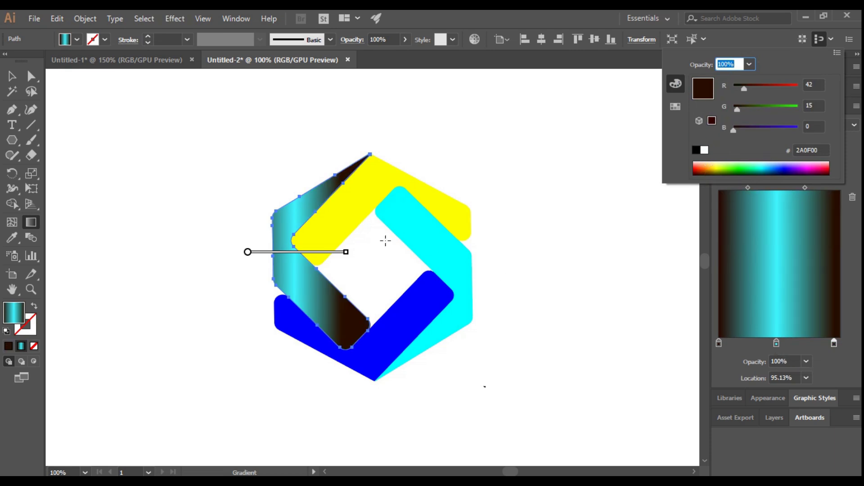
{"action": "left_click", "coordinate": [346, 254]}
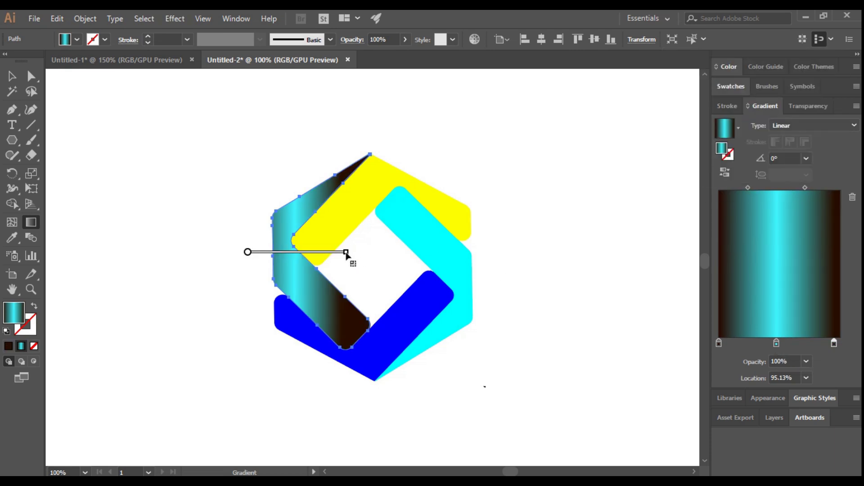
{"action": "left_click_drag", "start_coordinate": [368, 252], "coordinate": [388, 252]}
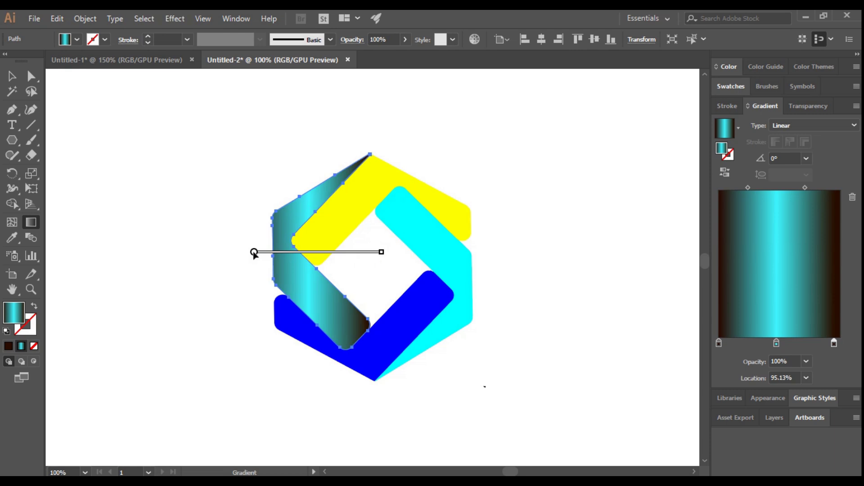
{"action": "mouse_move", "coordinate": [248, 252]}
{"action": "left_mouse_down"}
{"action": "mouse_move", "coordinate": [261, 253]}
{"action": "mouse_move", "coordinate": [253, 251]}
{"action": "left_mouse_up"}
Step: Give the yellow top band the teal gradient angled about 99°
{"action": "key", "text": "v"}
{"action": "left_click", "coordinate": [347, 222]}
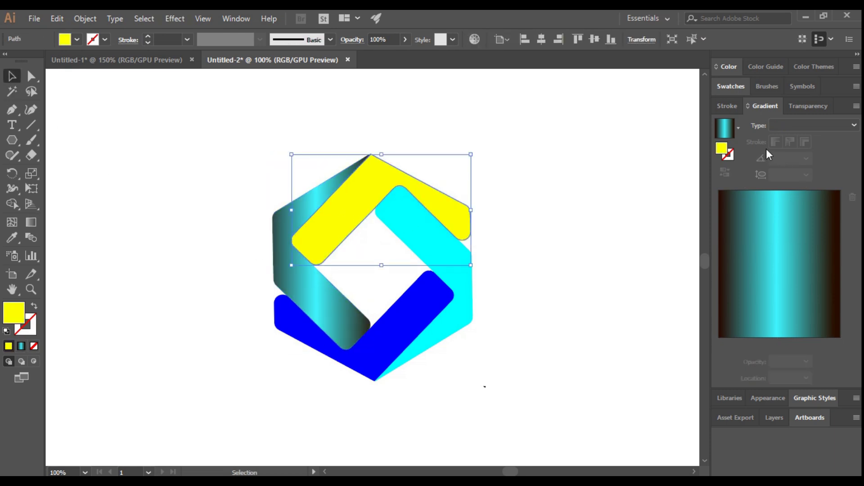
{"action": "left_click", "coordinate": [725, 128]}
{"action": "left_click", "coordinate": [31, 222]}
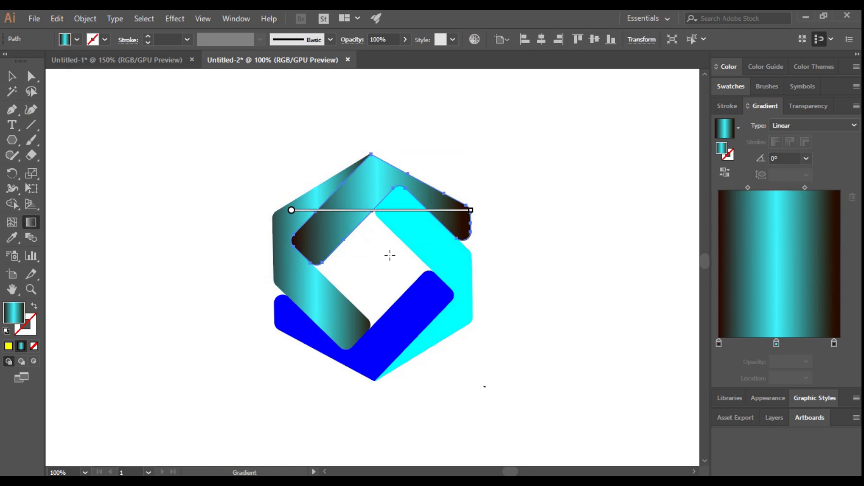
{"action": "left_click_drag", "start_coordinate": [375, 247], "coordinate": [371, 125]}
{"action": "left_click_drag", "start_coordinate": [383, 252], "coordinate": [385, 265]}
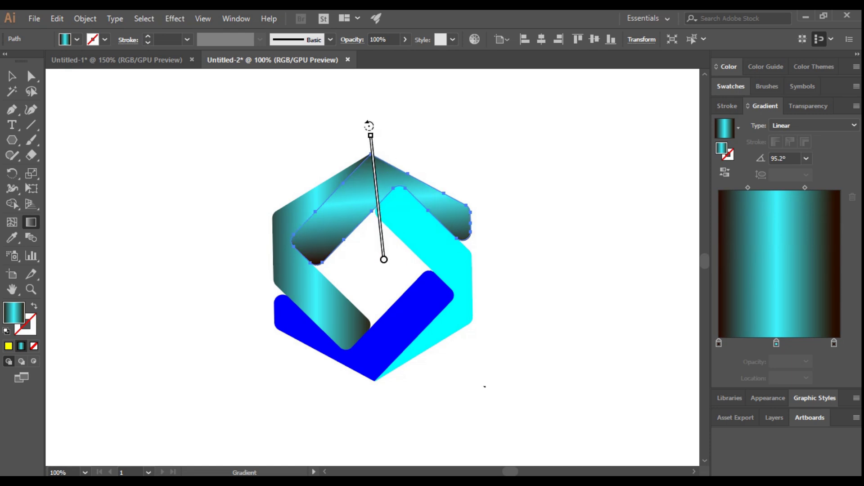
{"action": "left_click_drag", "start_coordinate": [373, 136], "coordinate": [366, 130]}
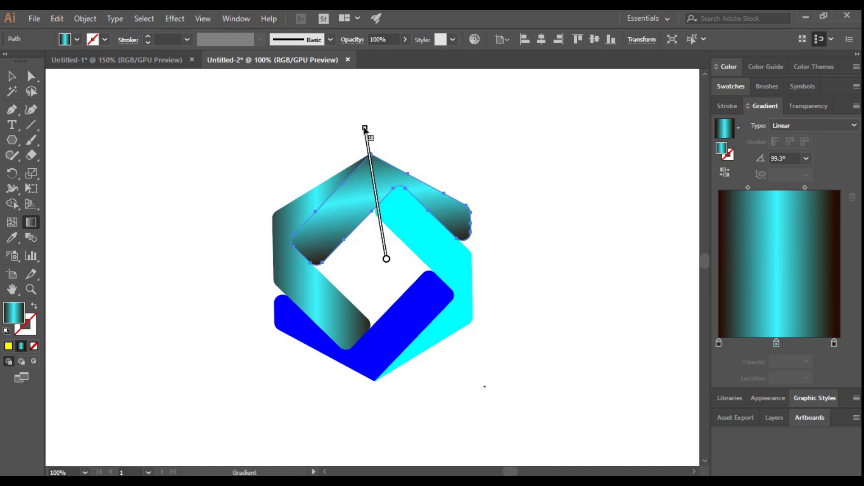
{"action": "mouse_move", "coordinate": [384, 259]}
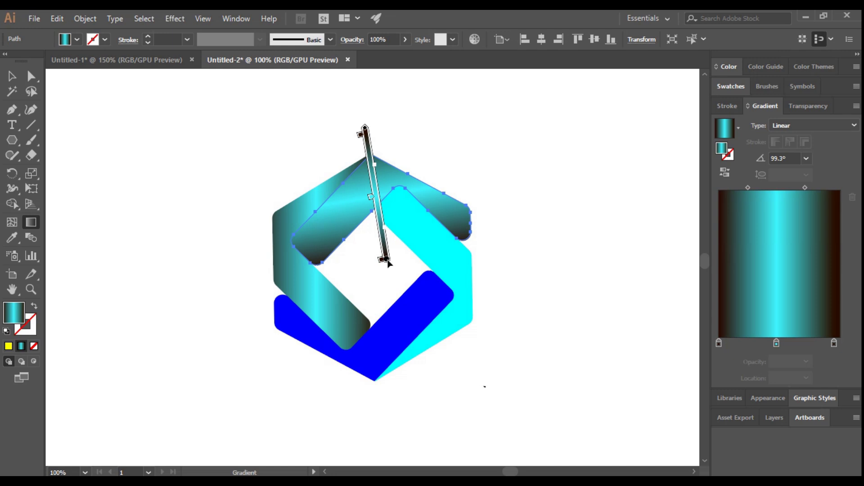
{"action": "left_click_drag", "start_coordinate": [388, 263], "coordinate": [389, 268]}
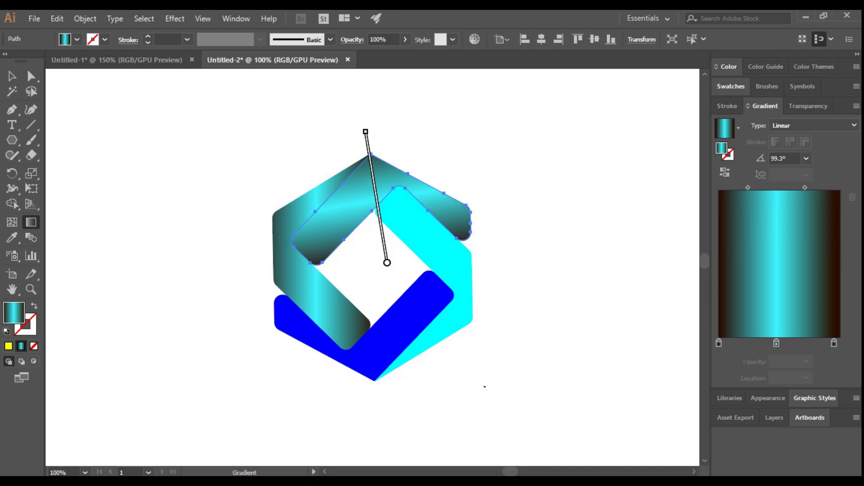
Step: Apply the same teal gradient to the right cyan band
{"action": "key", "text": "v"}
{"action": "left_click", "coordinate": [457, 252]}
{"action": "left_click", "coordinate": [725, 128]}
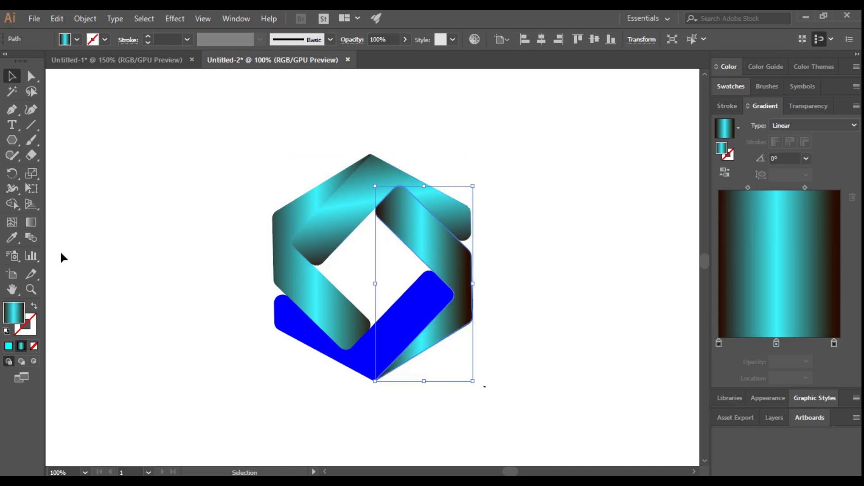
Step: Tilt the right band's gradient slightly upward with the Gradient tool
{"action": "key", "text": "g"}
{"action": "mouse_move", "coordinate": [481, 294]}
{"action": "left_mouse_down"}
{"action": "mouse_move", "coordinate": [482, 276]}
{"action": "mouse_move", "coordinate": [497, 269]}
{"action": "left_mouse_up"}
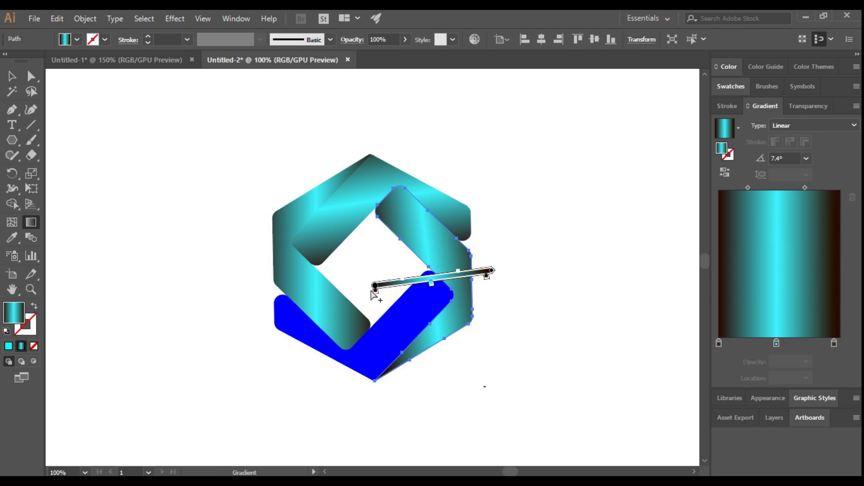
{"action": "left_click_drag", "start_coordinate": [374, 287], "coordinate": [371, 287]}
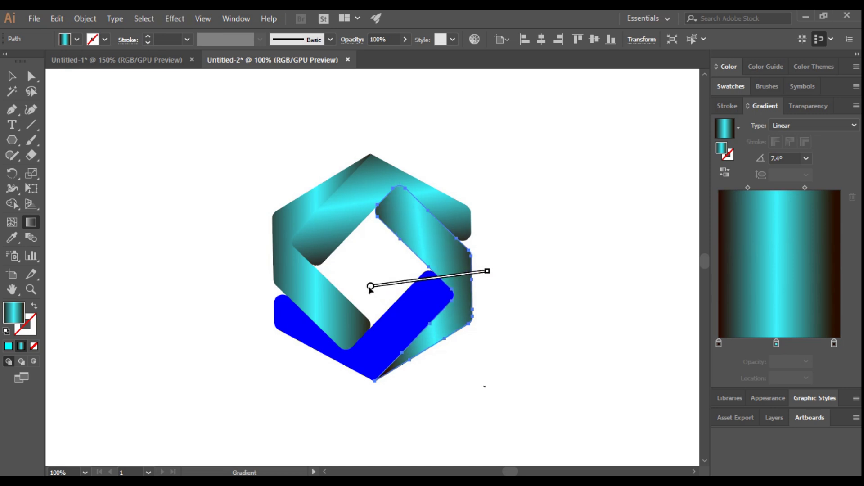
Step: Apply the teal gradient to the blue bottom band, angled about -80.9°
{"action": "key", "text": "v"}
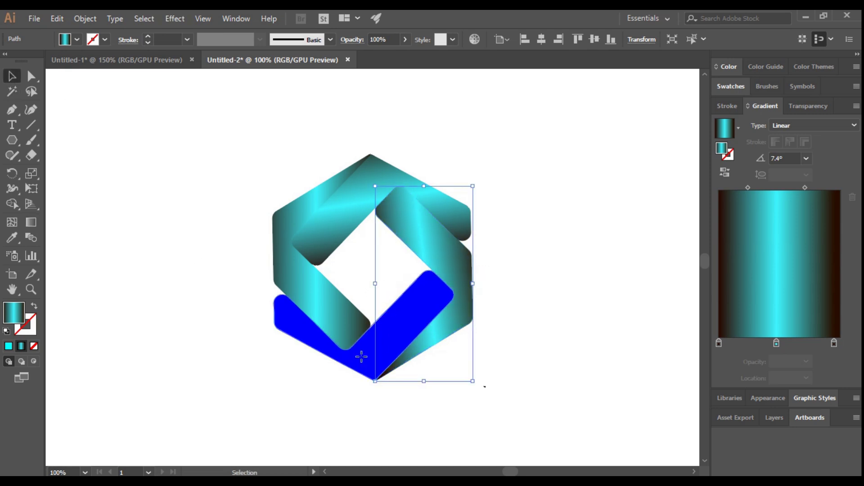
{"action": "left_click", "coordinate": [360, 357]}
{"action": "left_click", "coordinate": [30, 222]}
{"action": "left_click", "coordinate": [726, 126]}
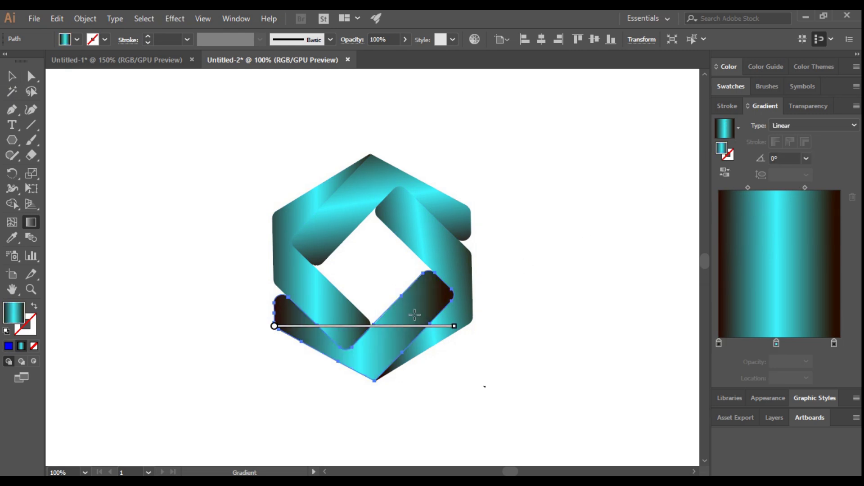
{"action": "left_click_drag", "start_coordinate": [370, 304], "coordinate": [370, 408]}
{"action": "left_click_drag", "start_coordinate": [389, 437], "coordinate": [384, 435]}
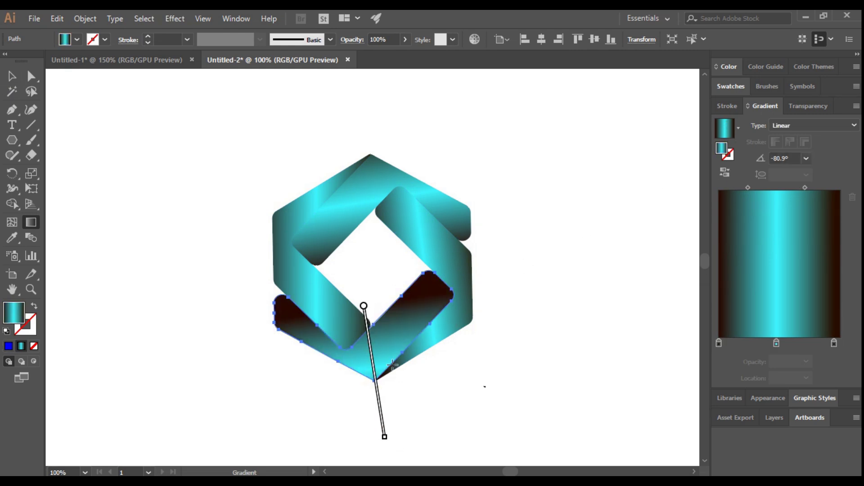
{"action": "left_click_drag", "start_coordinate": [364, 304], "coordinate": [358, 272]}
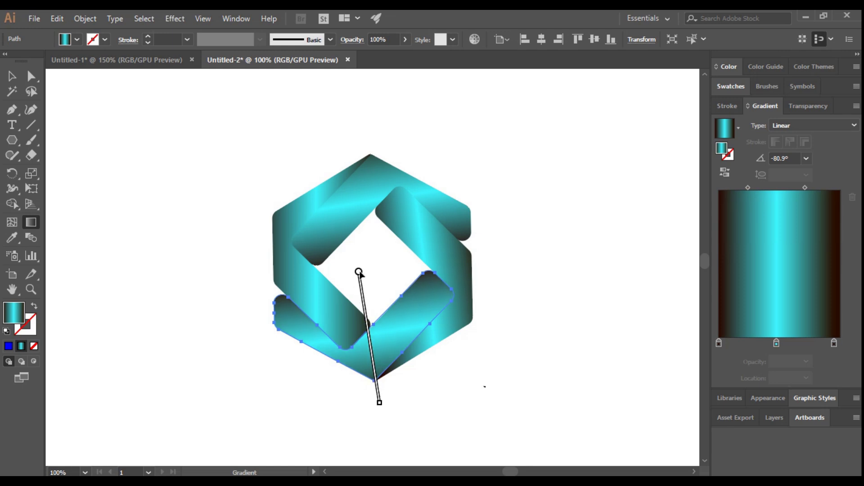
Step: Marquee-select all four gradient bands of the logo
{"action": "left_click", "coordinate": [12, 77]}
{"action": "left_click", "coordinate": [94, 144]}
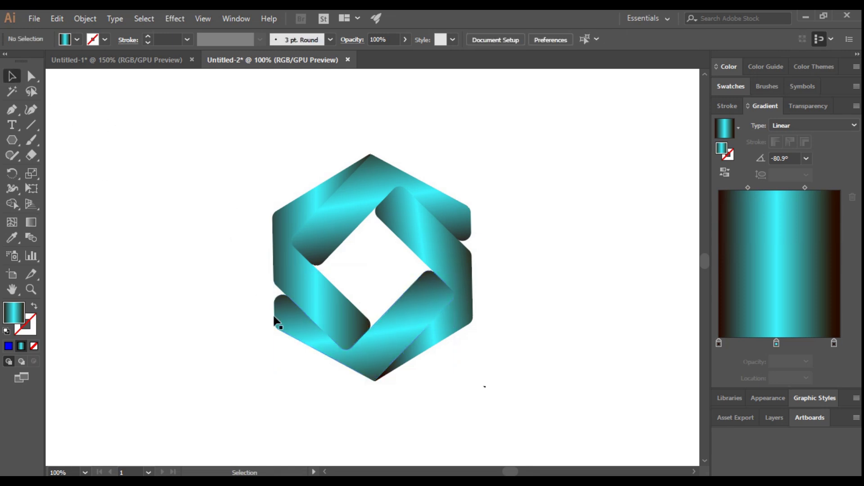
{"action": "left_click_drag", "start_coordinate": [214, 104], "coordinate": [517, 414]}
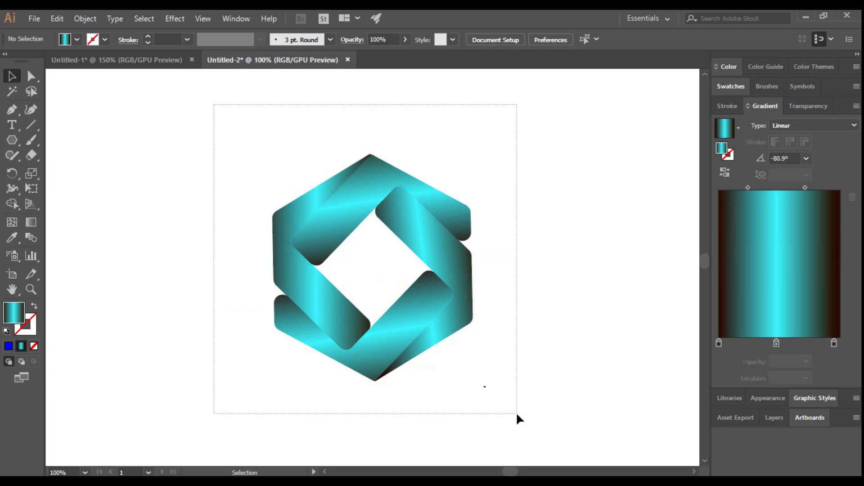
{"action": "right_click", "coordinate": [390, 279]}
{"action": "left_click", "coordinate": [504, 302]}
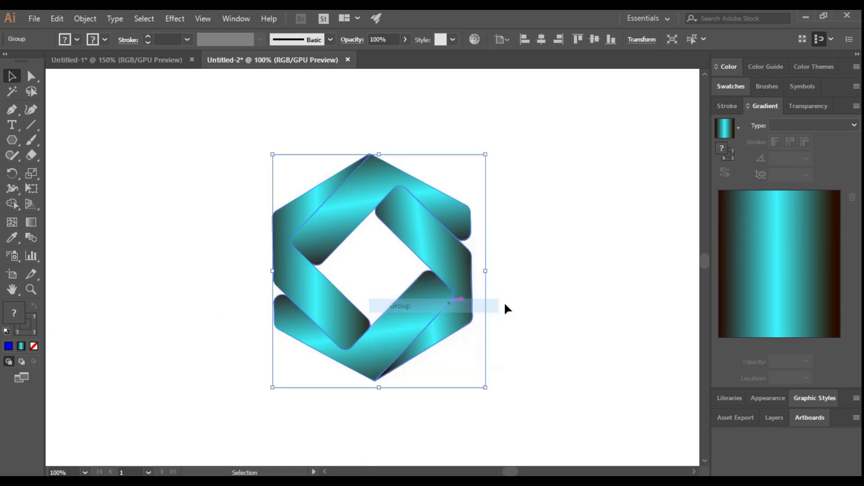